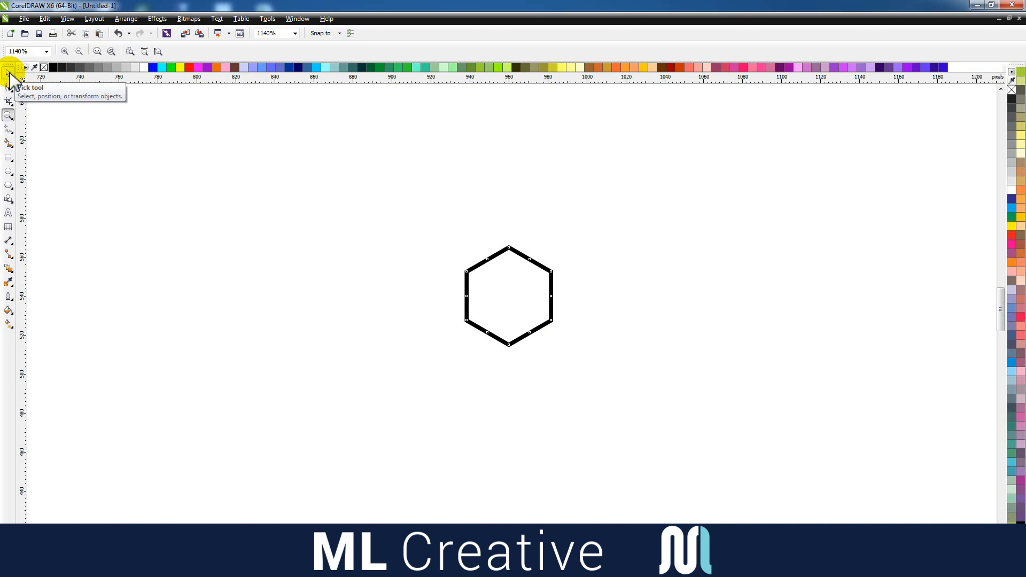
- Select all nodes of the hexagon, convert its segments to curves and make the nodes smooth
click(9, 87)
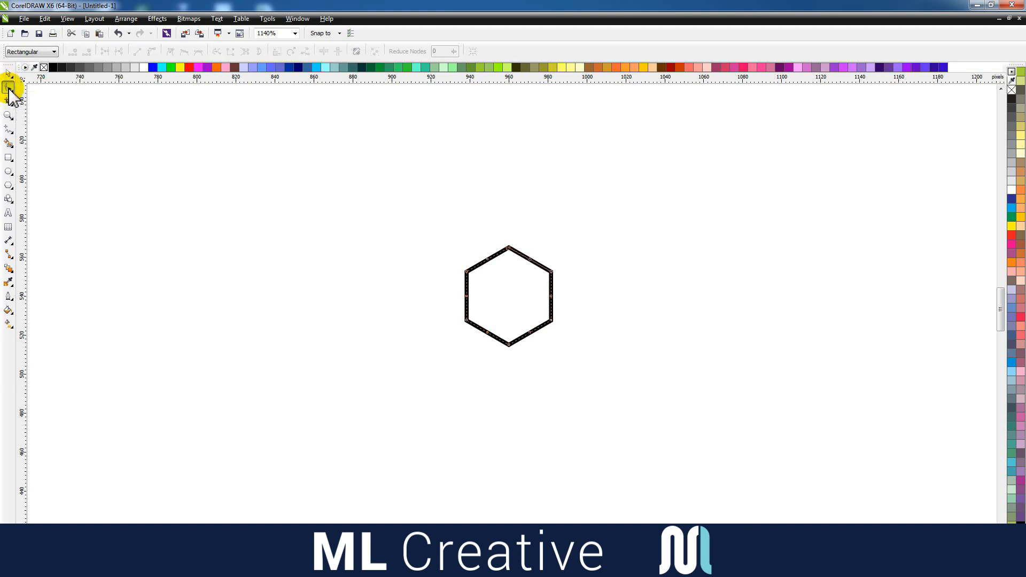
drag(415, 215, 603, 402)
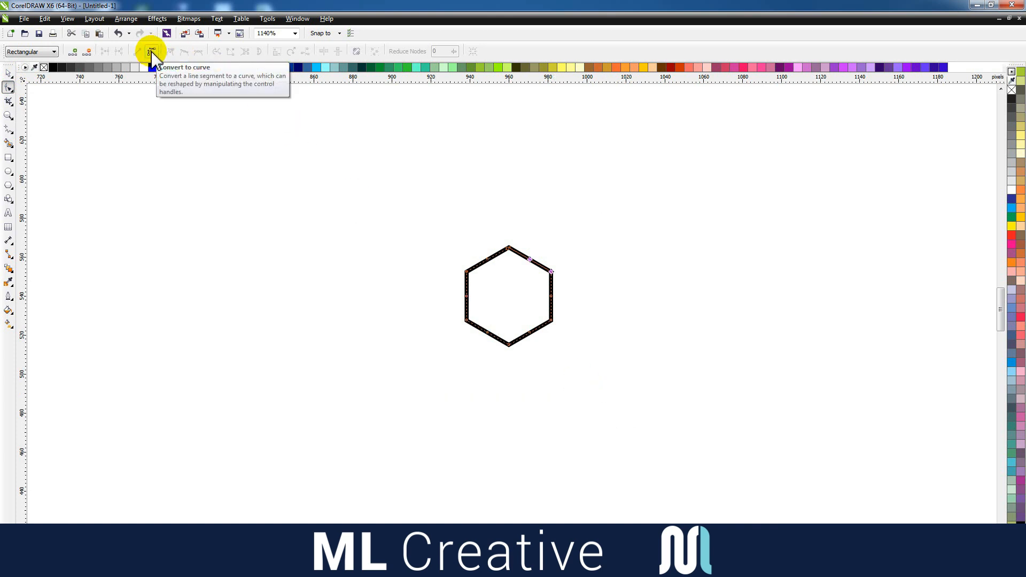
click(152, 52)
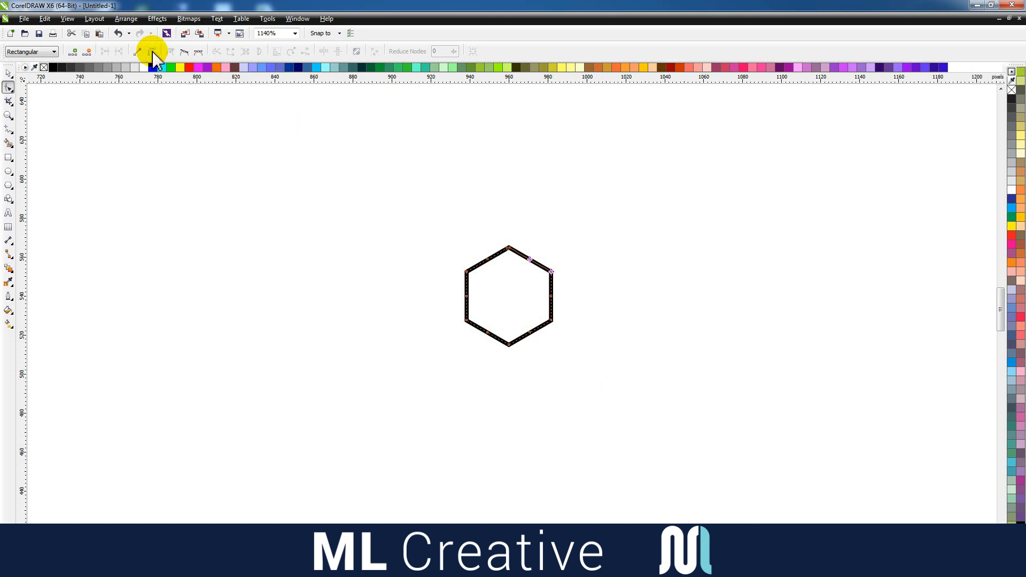
click(185, 53)
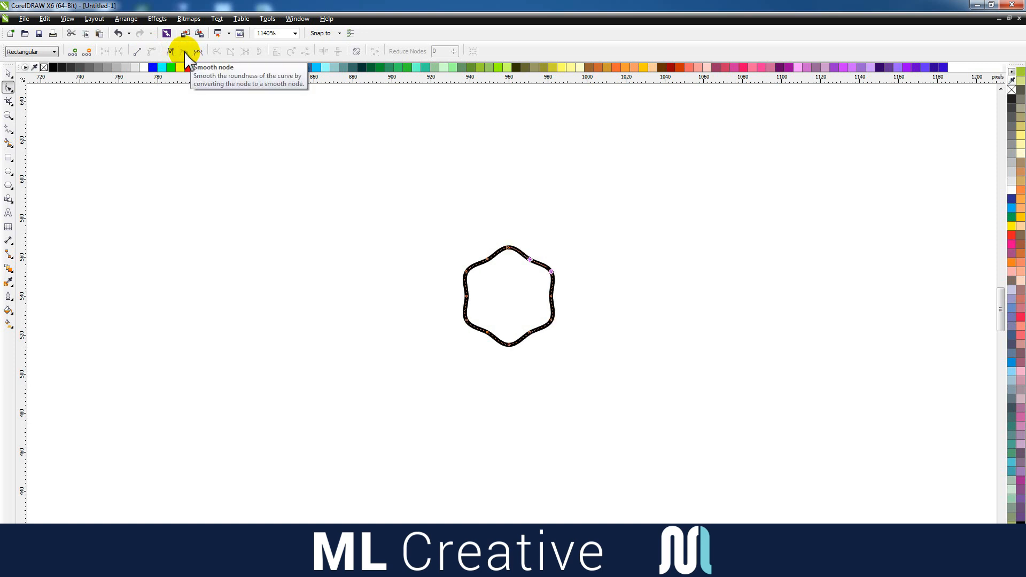
- Deselect the shape and set the nudge distance to 3 px
click(9, 73)
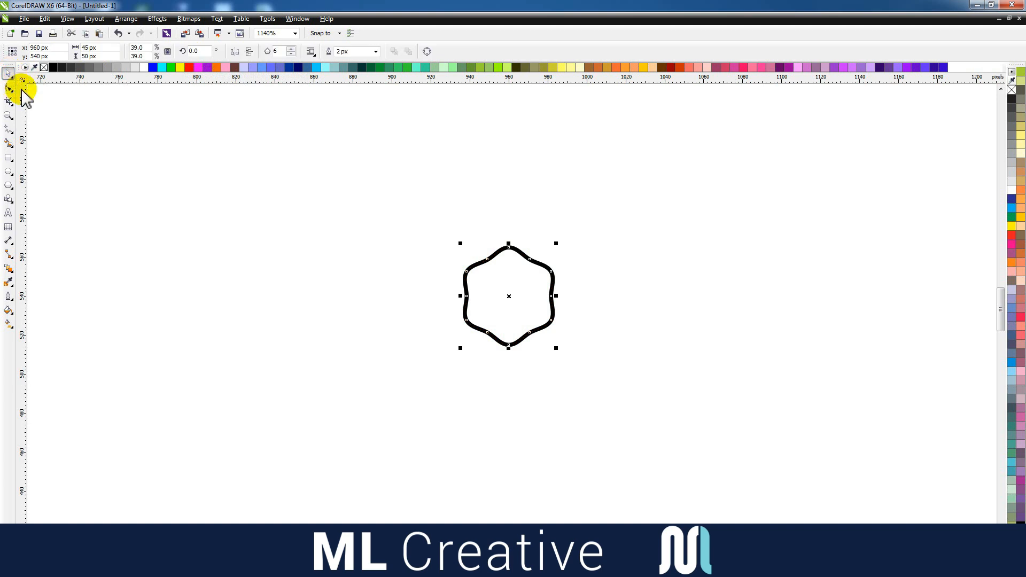
click(324, 162)
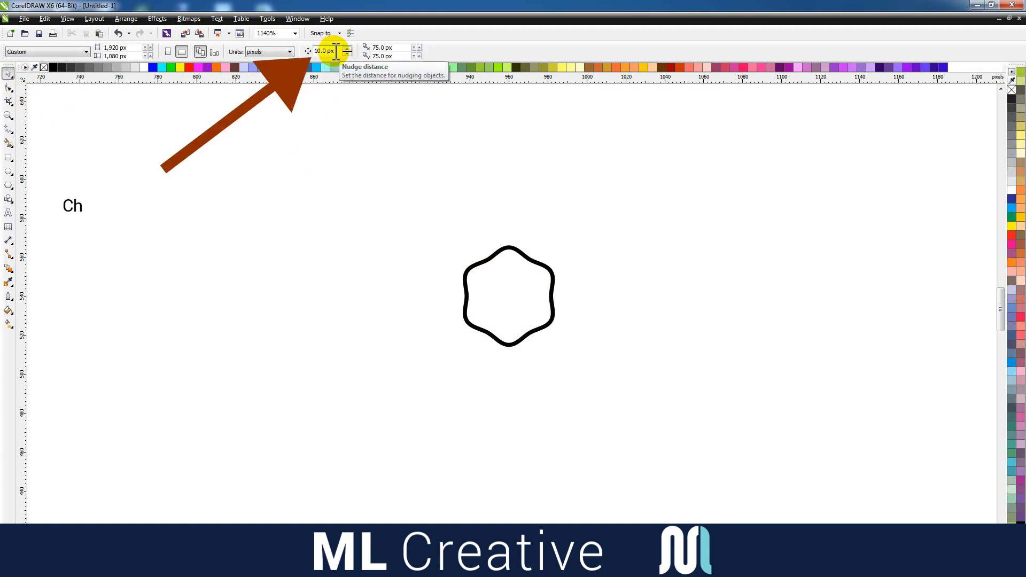
drag(336, 50, 299, 49)
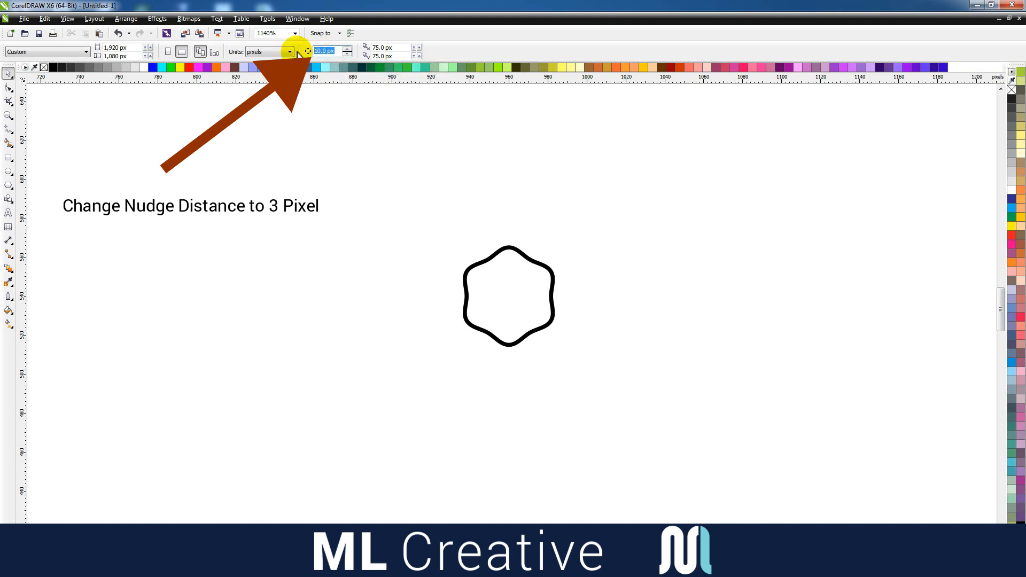
text(3)
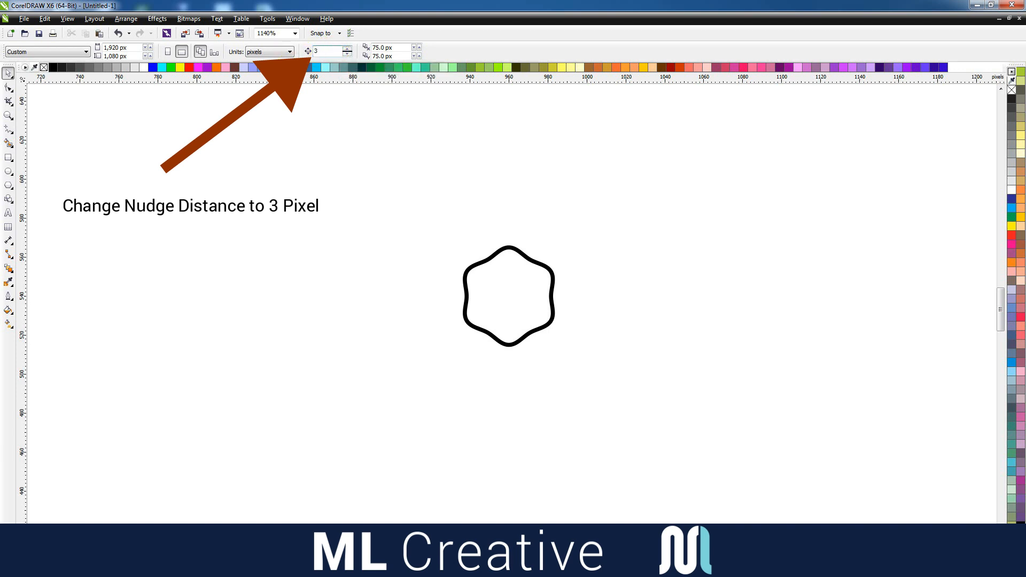
key(Return)
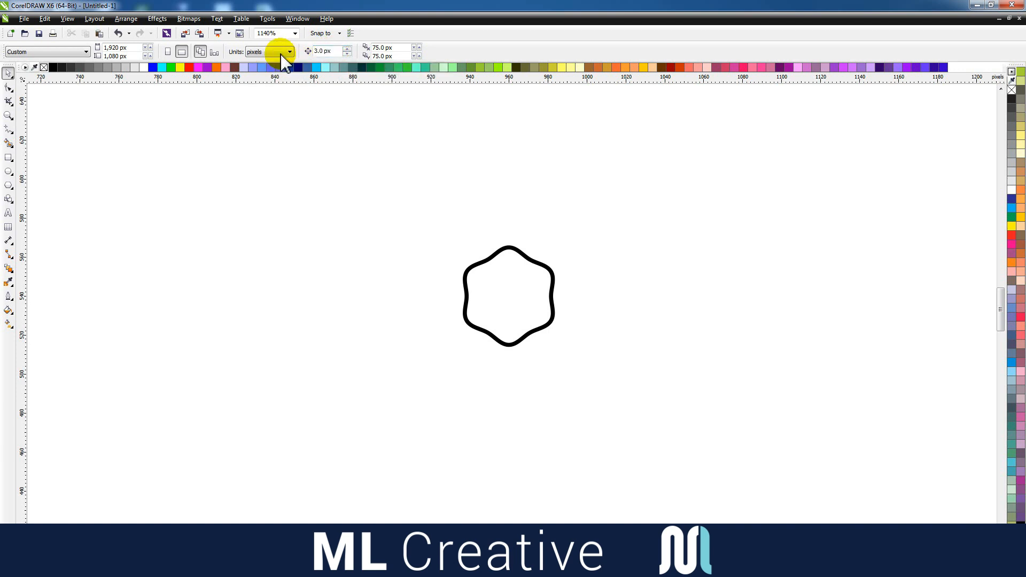
- Nudge the middle node on the shape's left side one step to the right, towards the centre
click(9, 87)
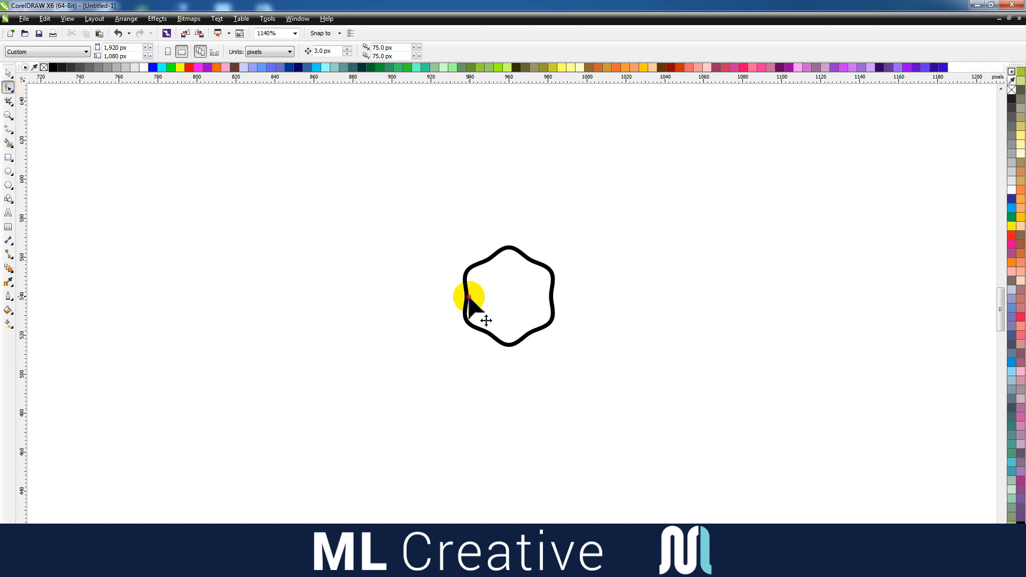
click(465, 295)
drag(452, 292, 481, 304)
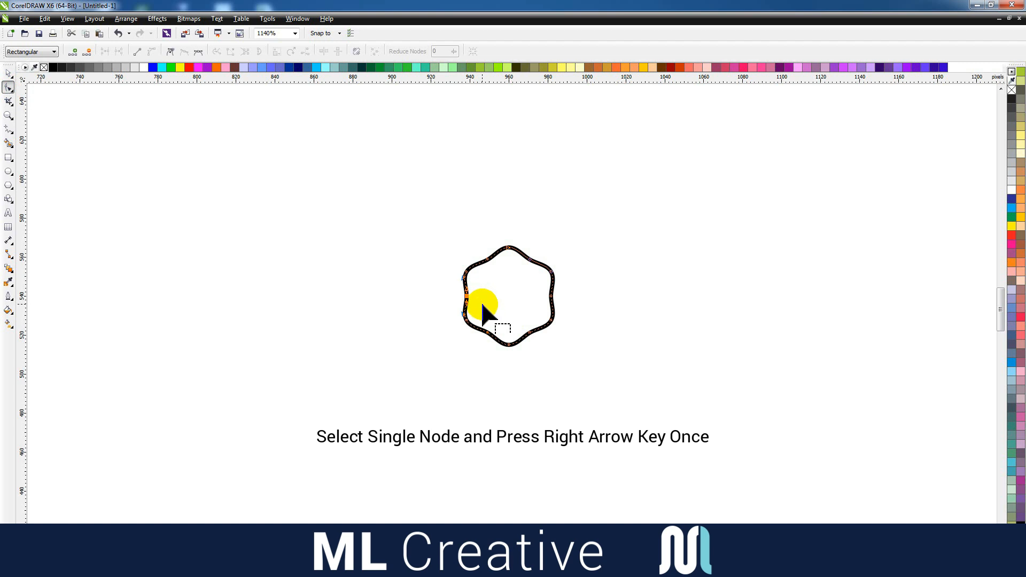
key(Right)
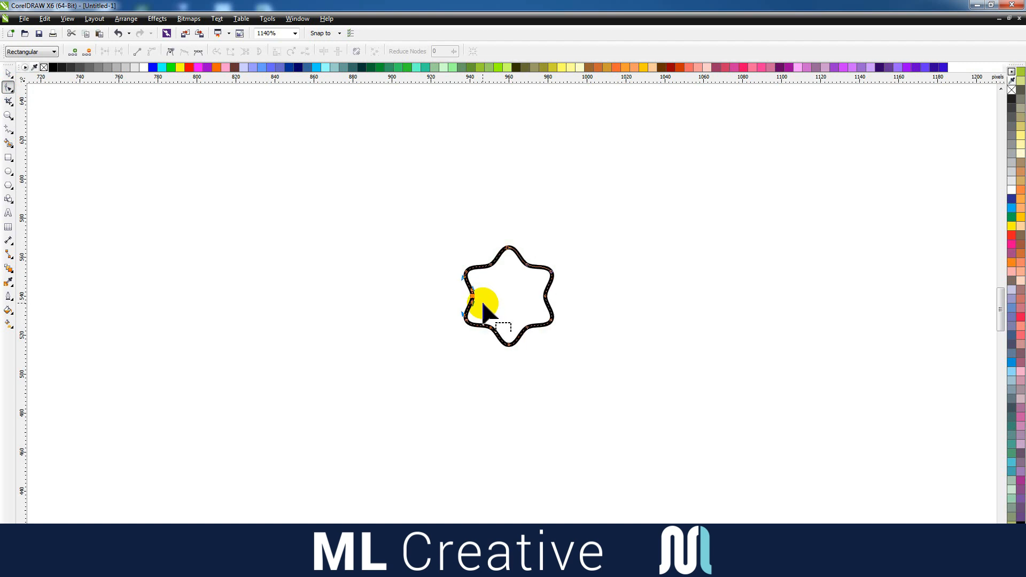
- Copy the wavy star shape and paste a duplicate in the same place
click(8, 73)
click(45, 18)
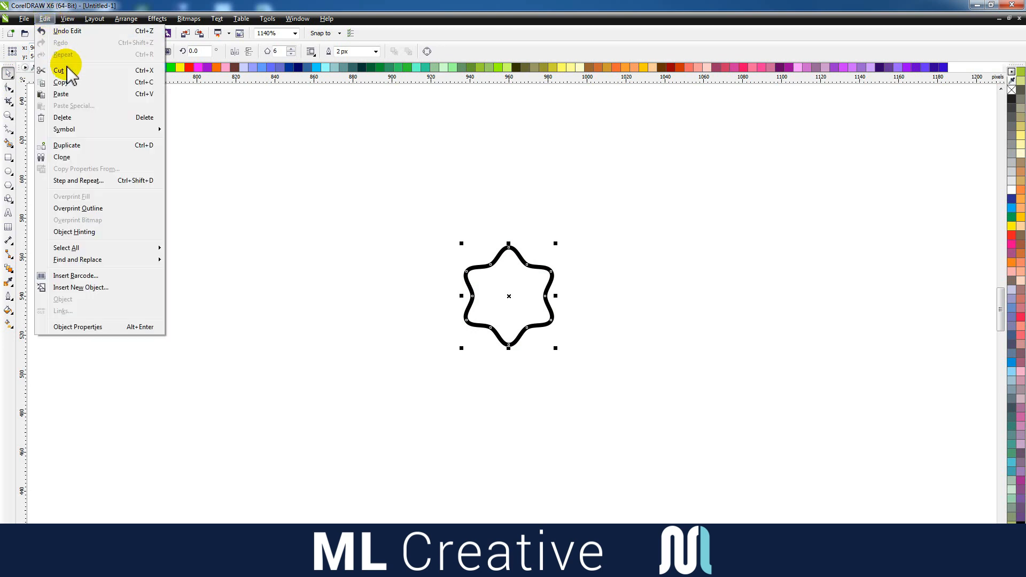
click(74, 83)
click(45, 19)
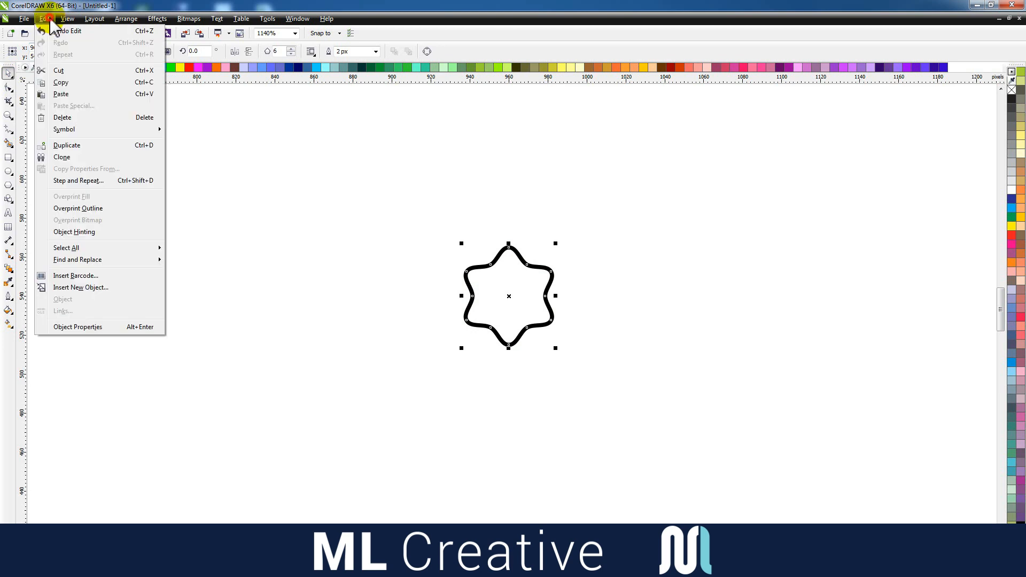
click(72, 95)
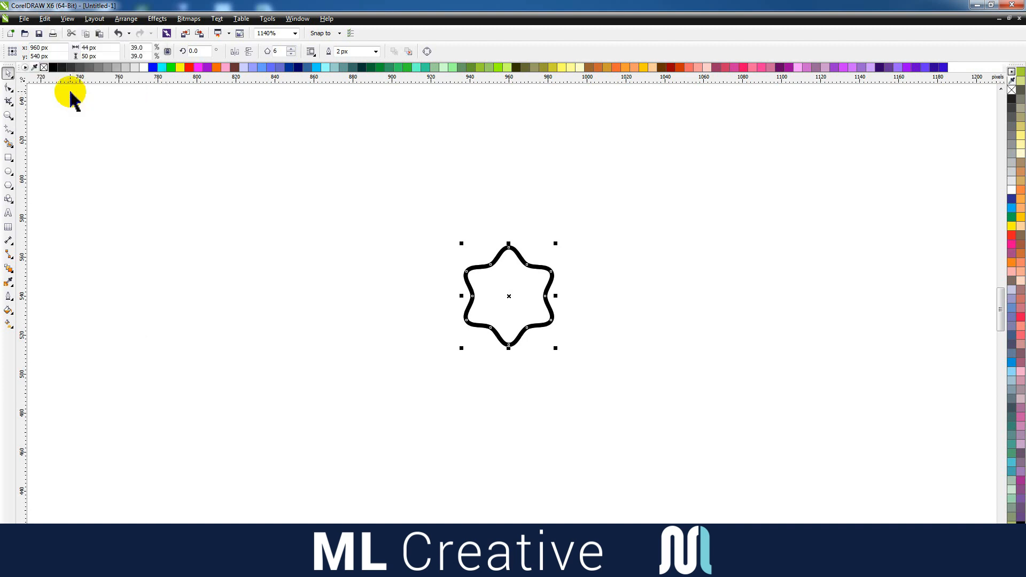
- Scale the pasted star proportionally to a height of 1500 px
click(100, 55)
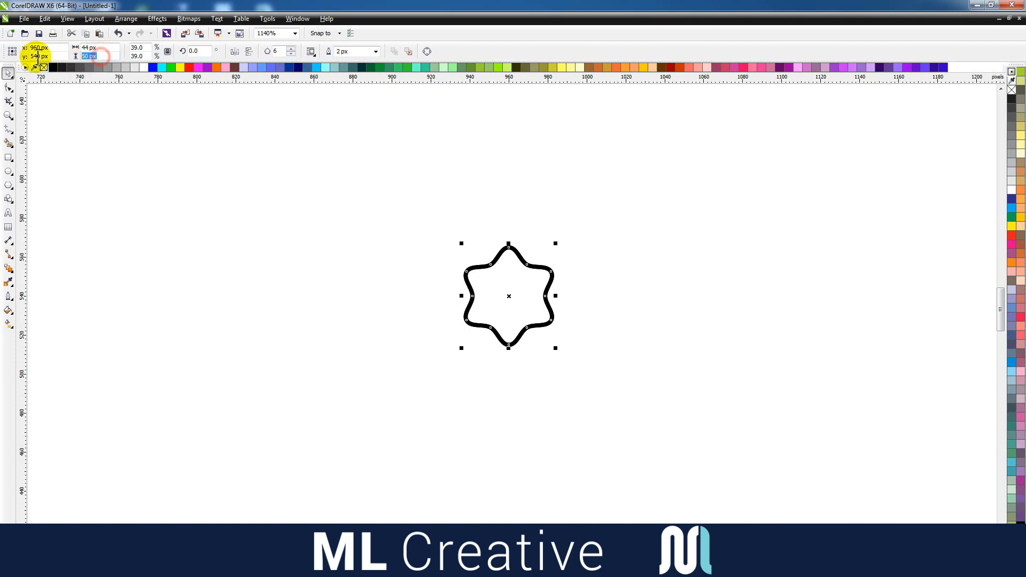
text(1,5)
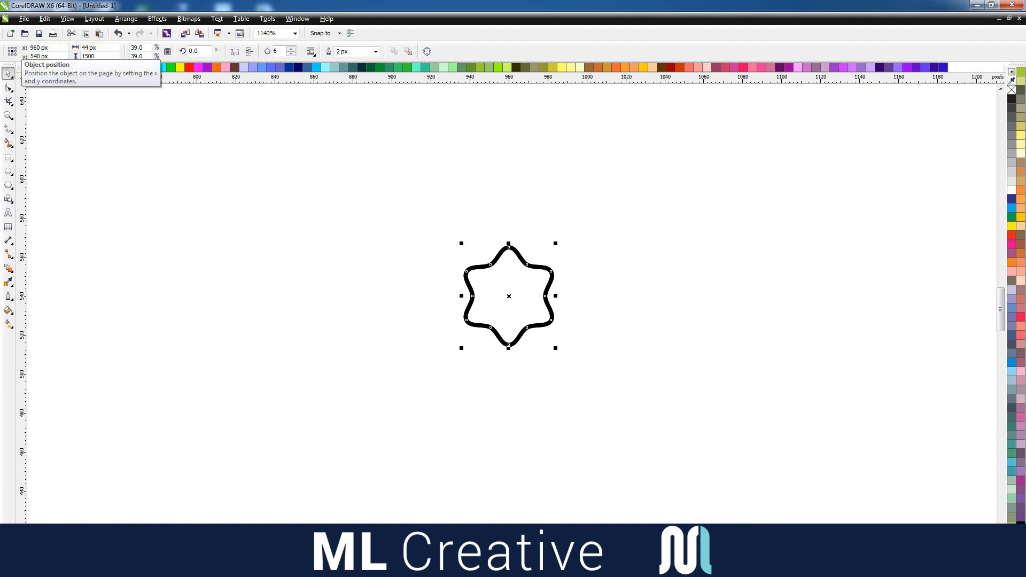
text(00)
click(43, 51)
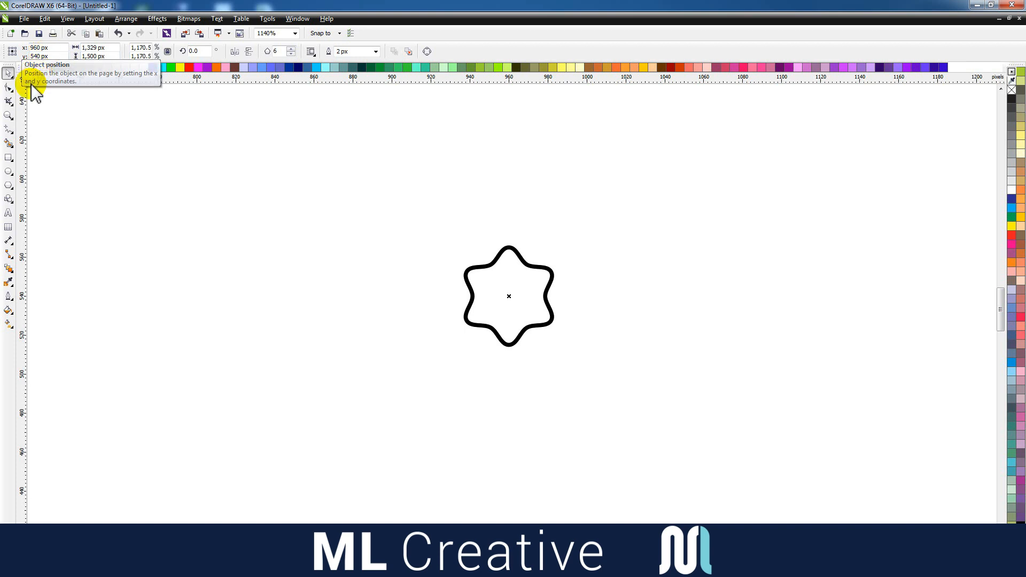
- Bring both stars into view, deselect them and set the nudge distance to 20 px
click(8, 115)
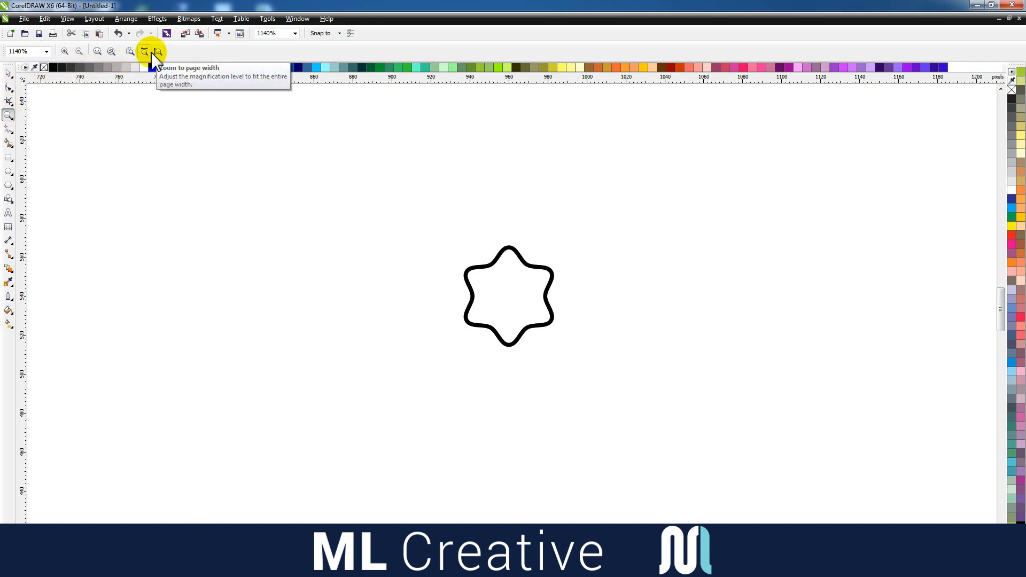
click(112, 52)
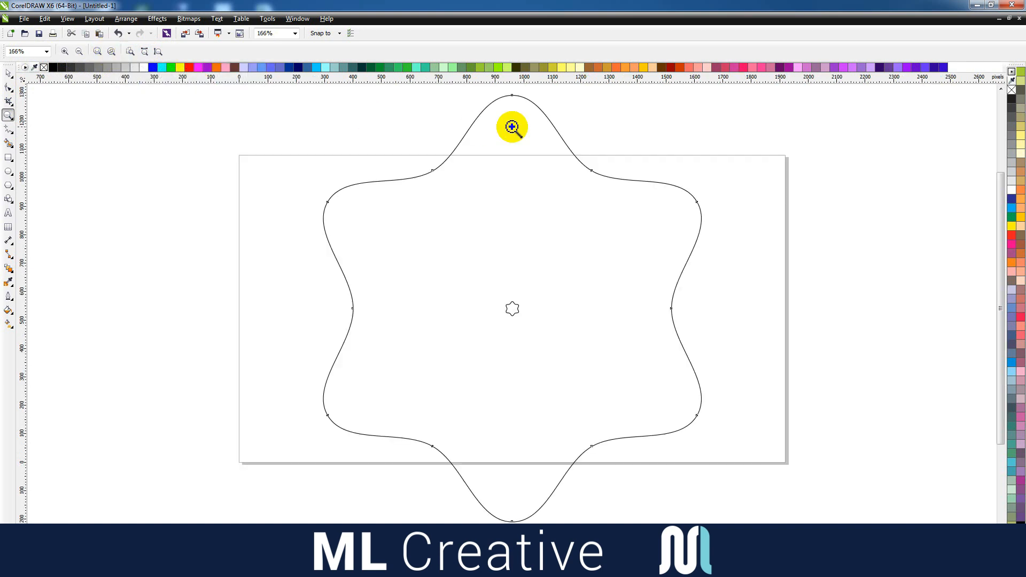
double_click(8, 72)
click(87, 131)
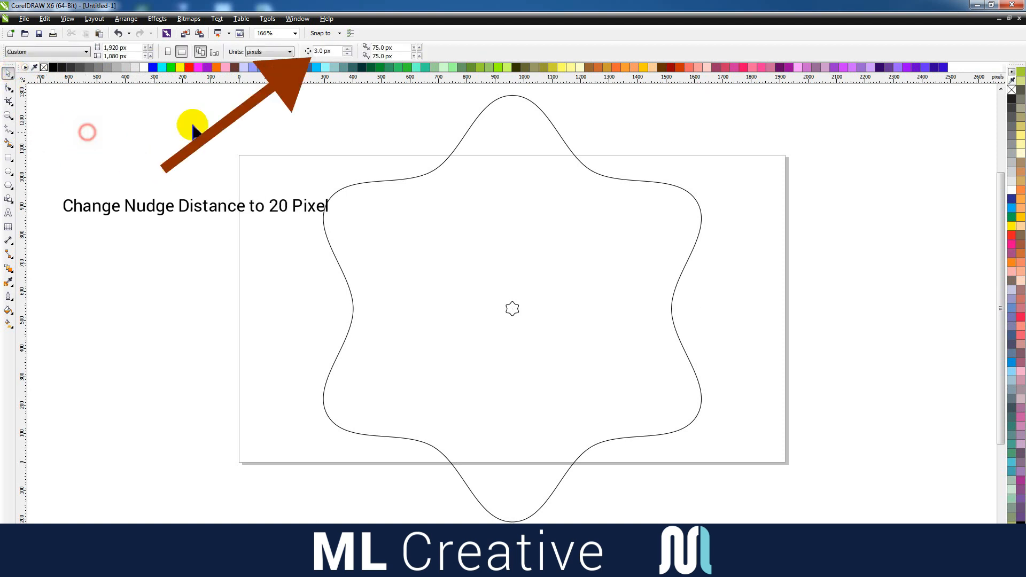
double_click(327, 51)
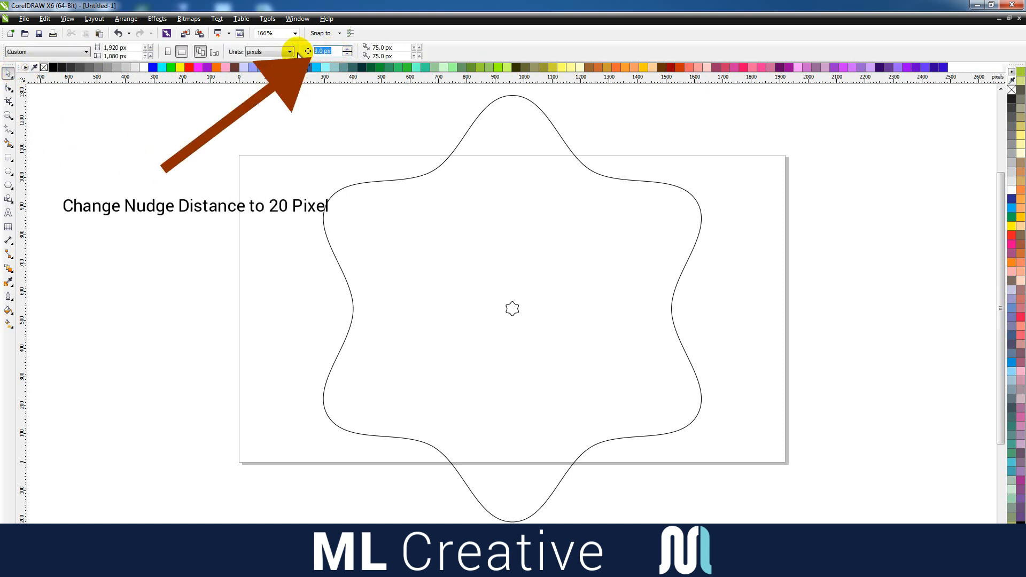
text(20)
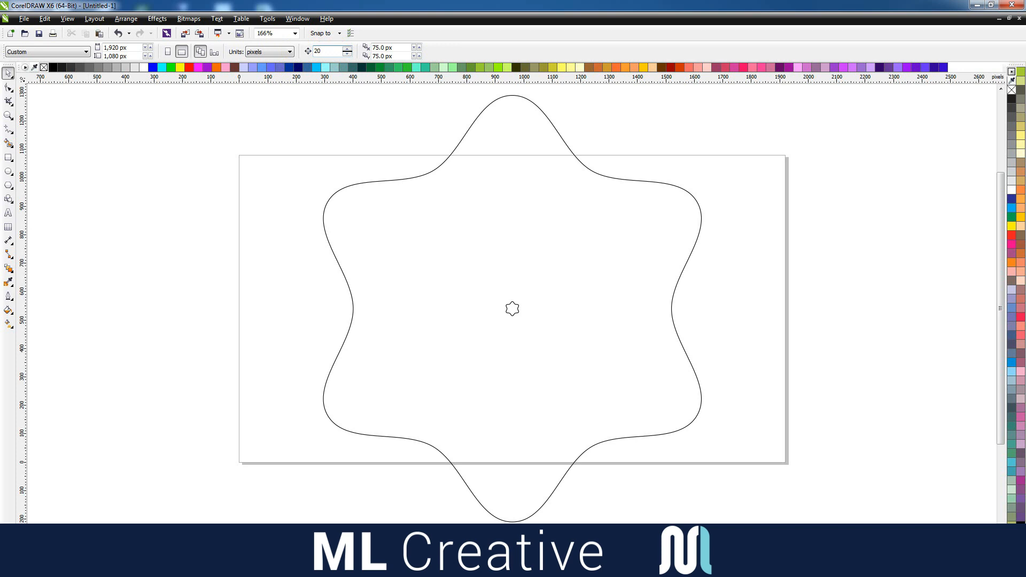
key(Return)
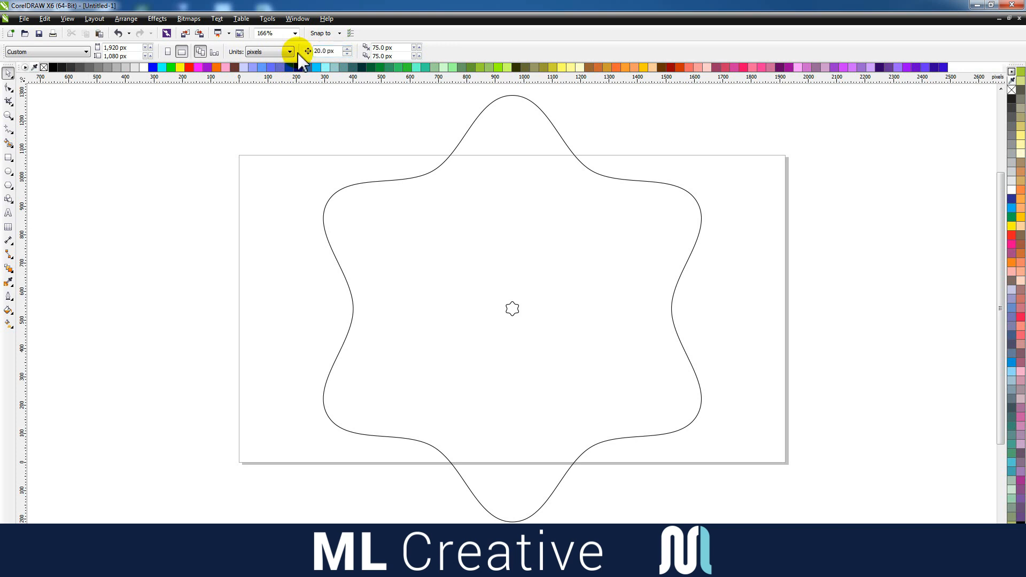
- Nudge the middle node on the large star's left side one step to the right
click(9, 88)
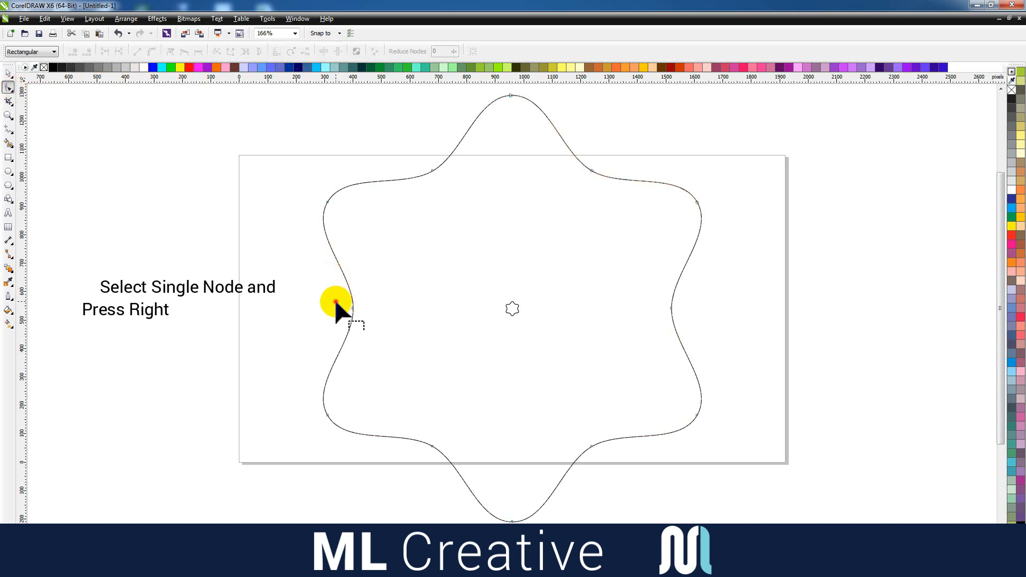
drag(335, 301, 384, 323)
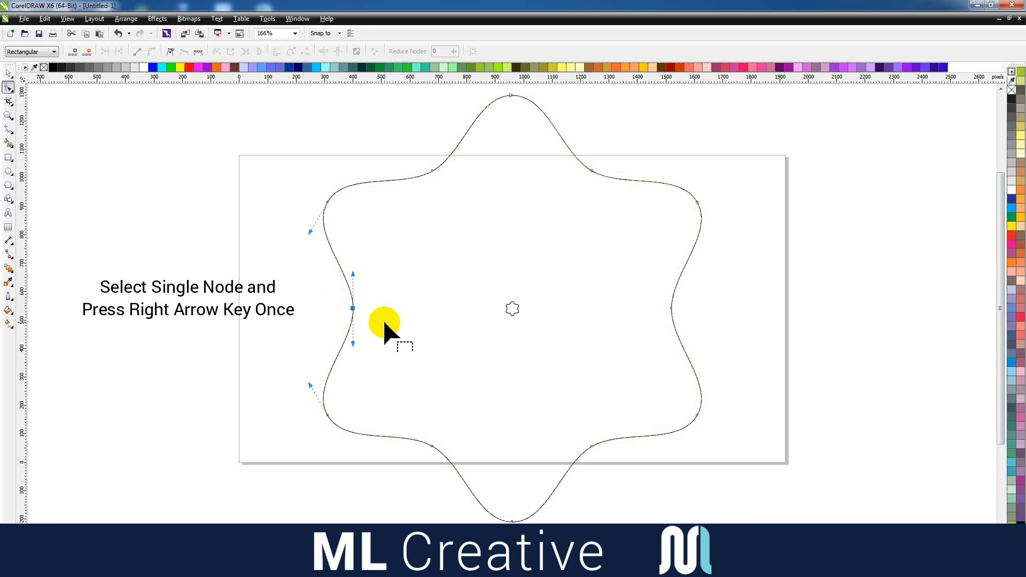
key(Right)
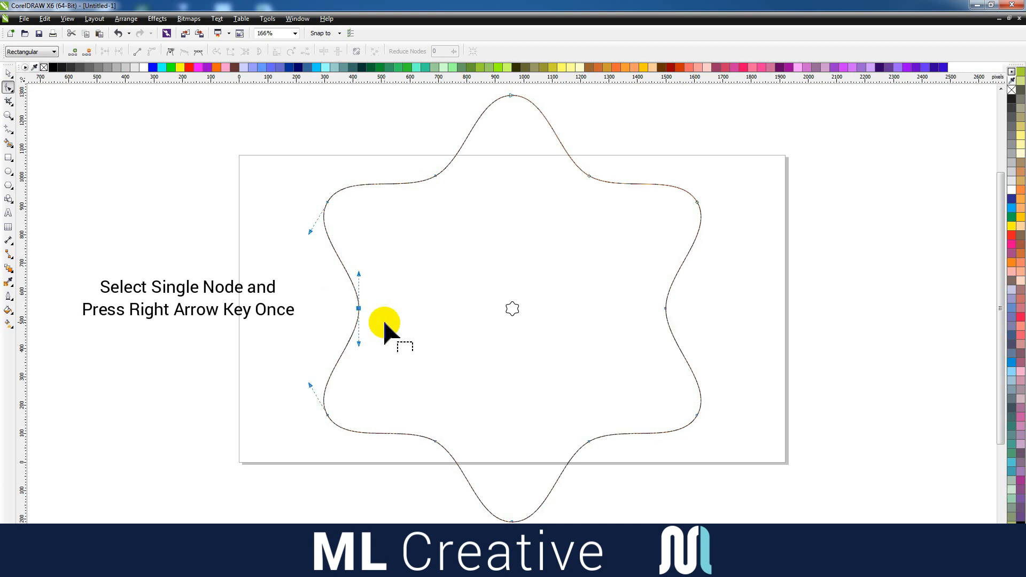
- Select the small and large stars together and blend them with 20 steps
click(8, 73)
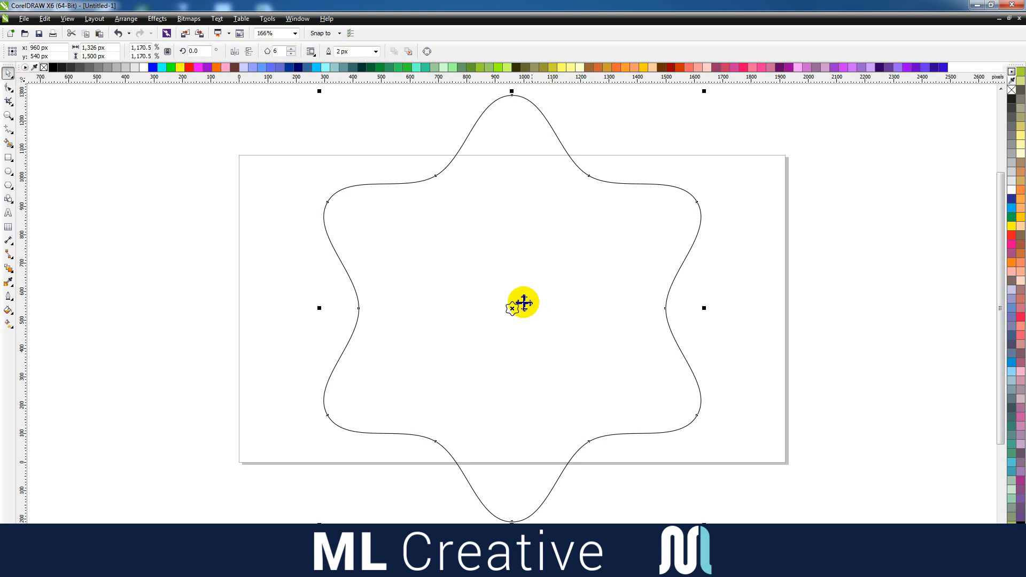
click(756, 247)
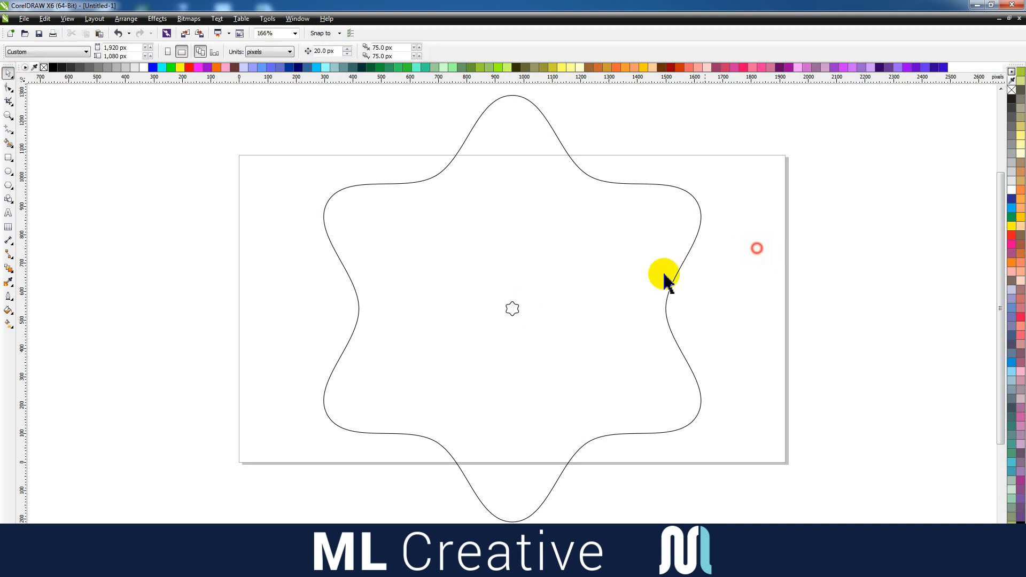
click(517, 309)
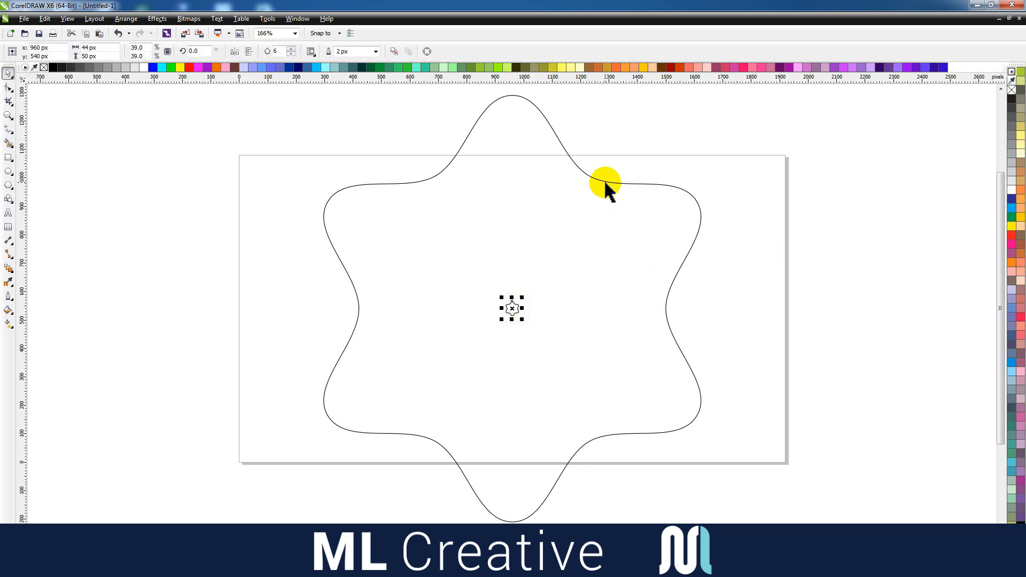
shift+click(605, 183)
click(125, 21)
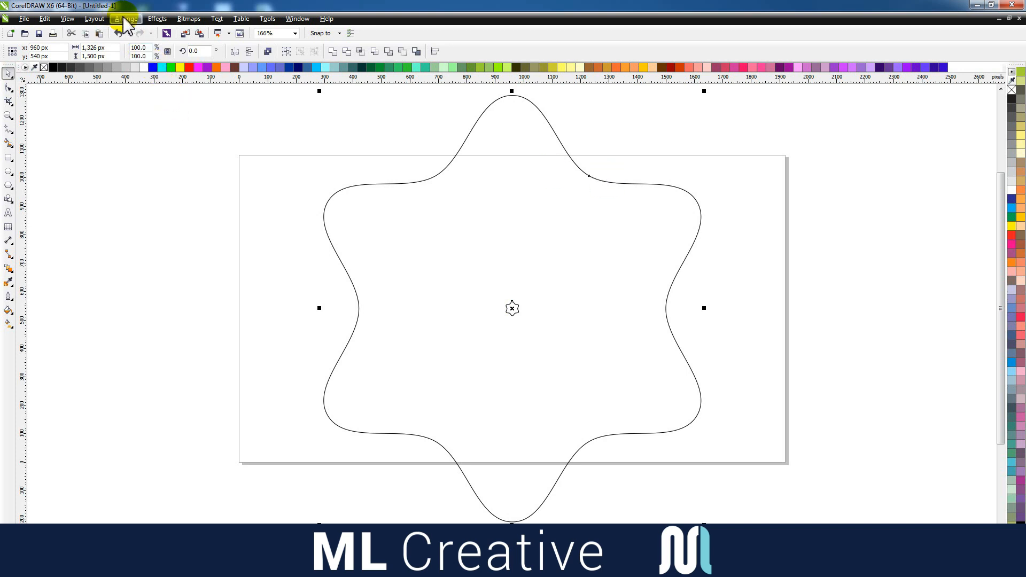
click(157, 19)
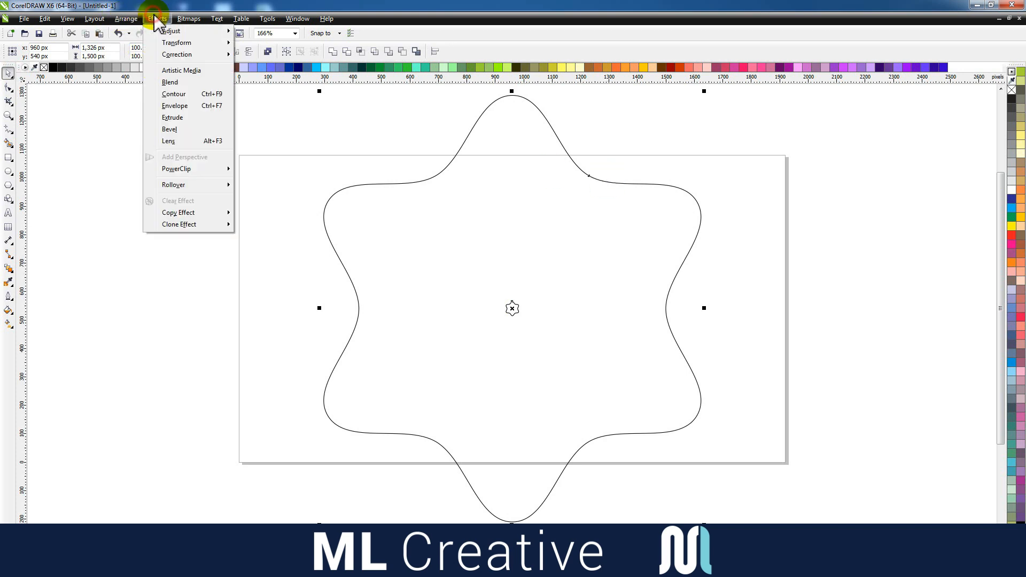
click(178, 84)
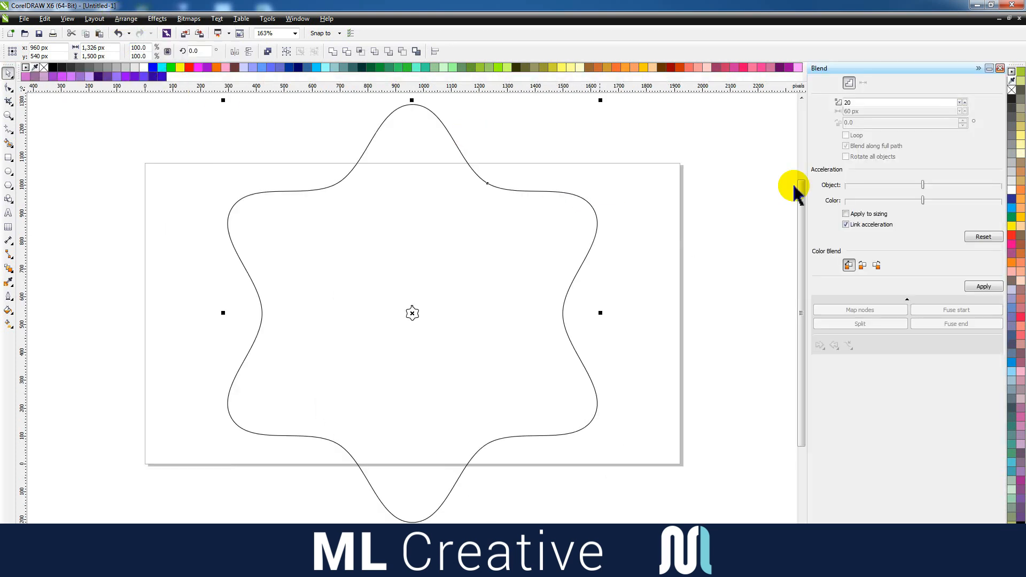
click(985, 287)
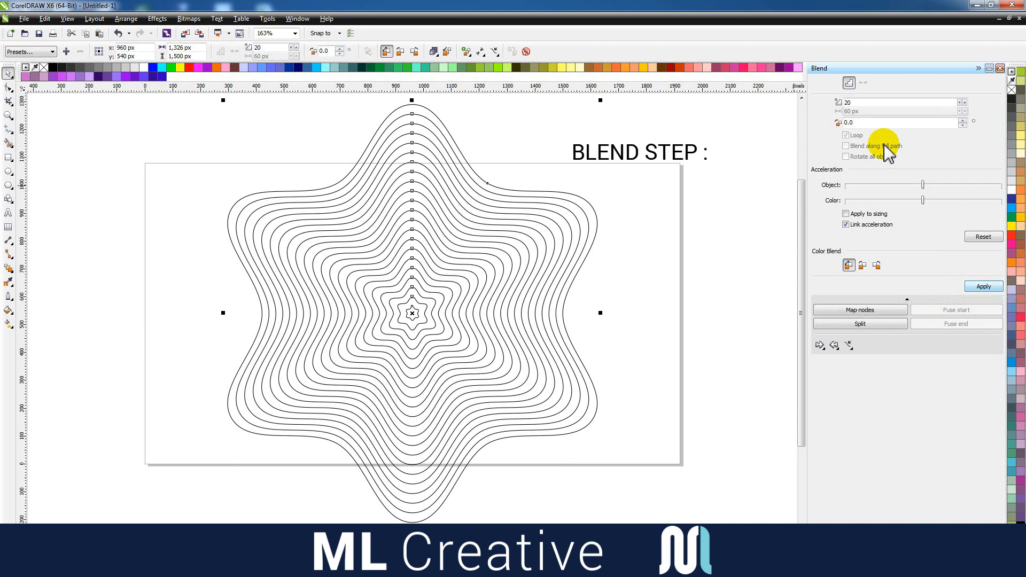
- Set the rotation angle of the star blend to 35 degrees
double_click(869, 122)
text(3)
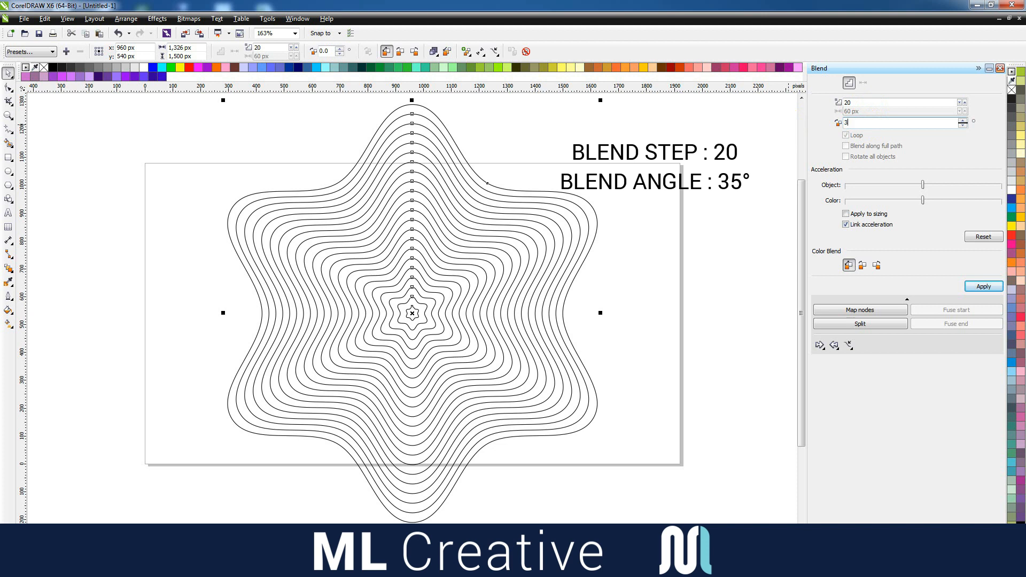
text(5)
key(Return)
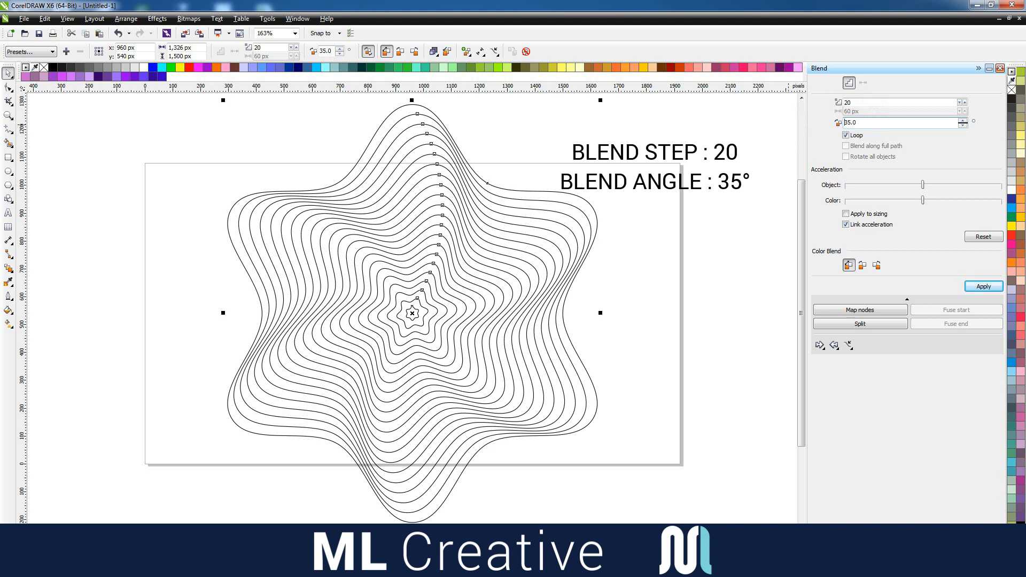
- Break the blend group apart, ungroup all of its stars and clear the selection
click(126, 18)
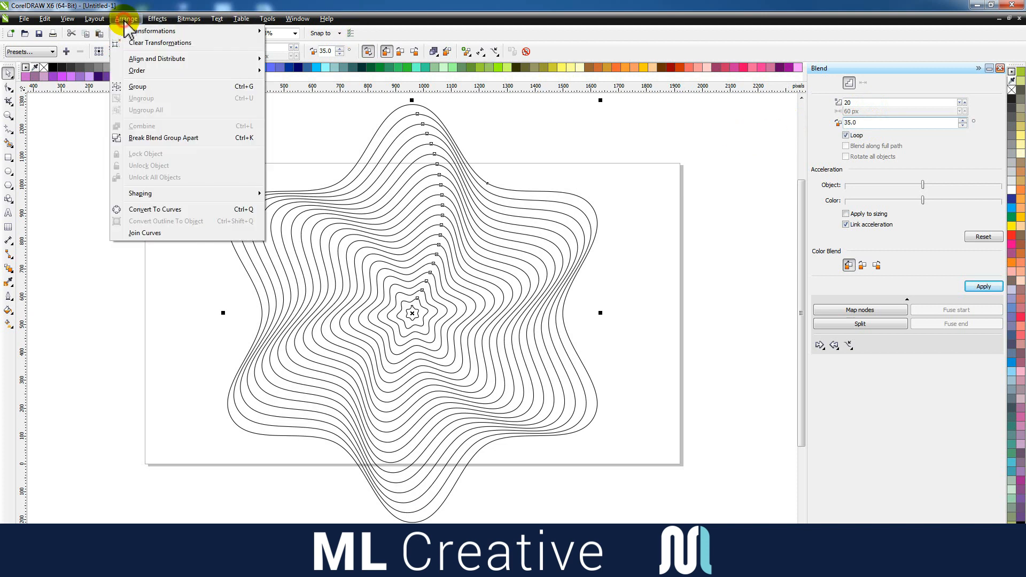
click(153, 137)
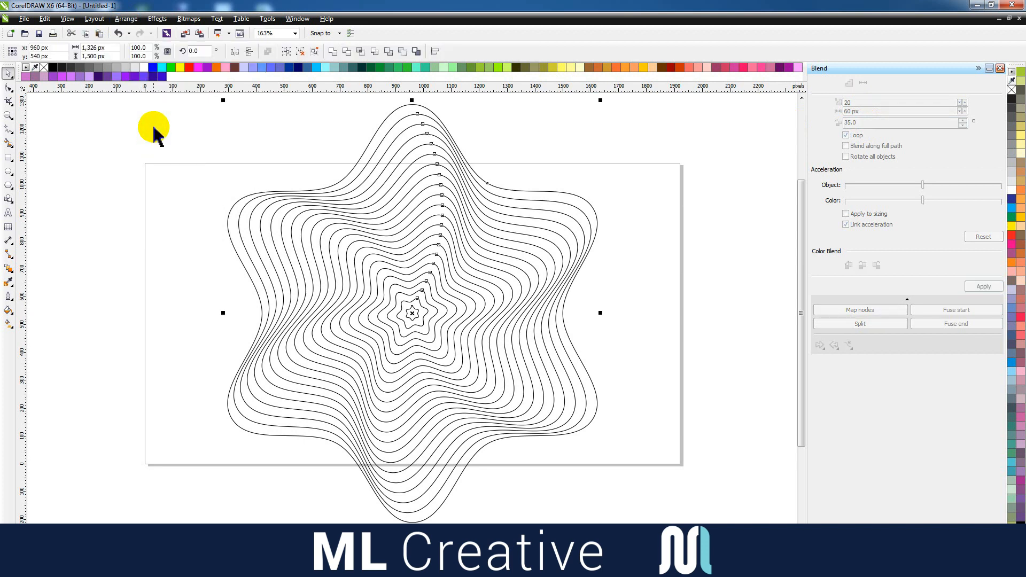
click(127, 19)
click(161, 110)
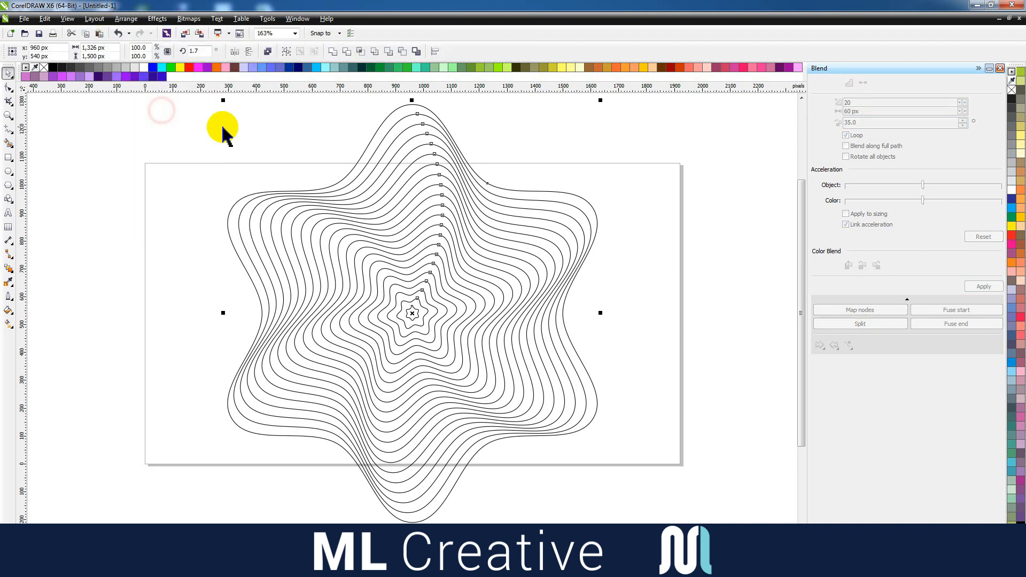
click(222, 126)
- Copy the outermost star, paste it in place and scale the copy proportionally to a height of 3000 px
click(417, 110)
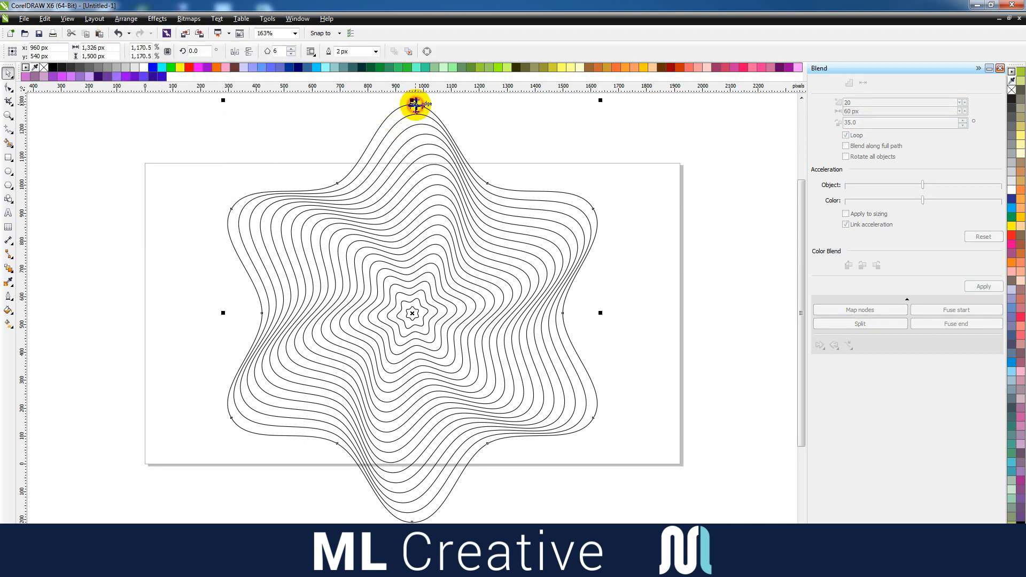
click(45, 18)
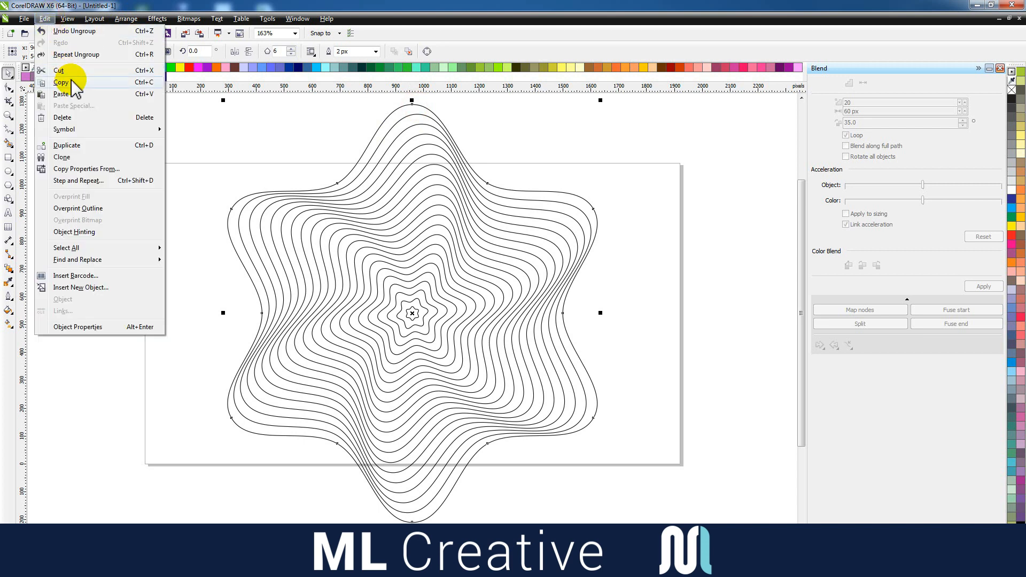
click(72, 83)
click(45, 18)
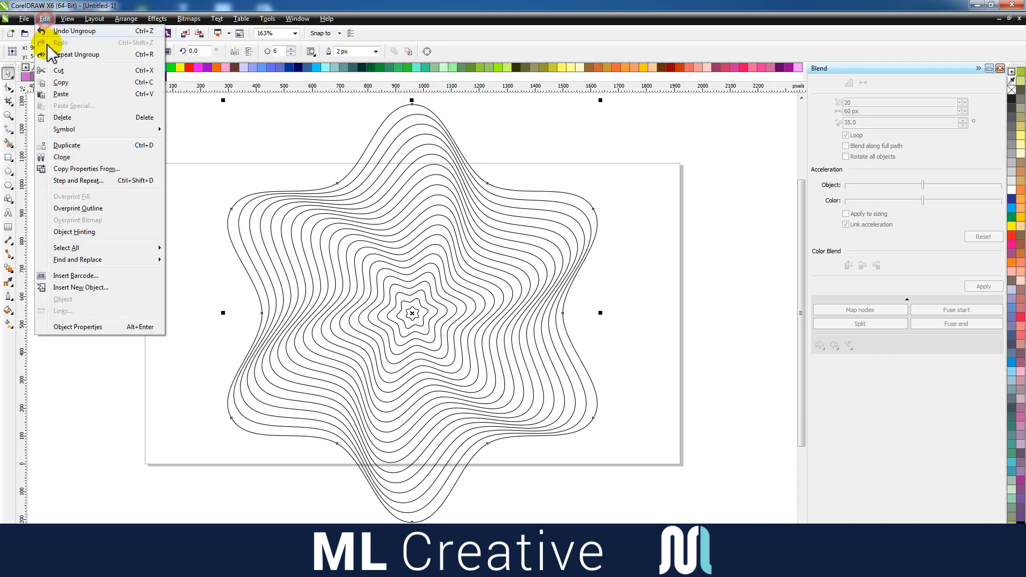
click(75, 94)
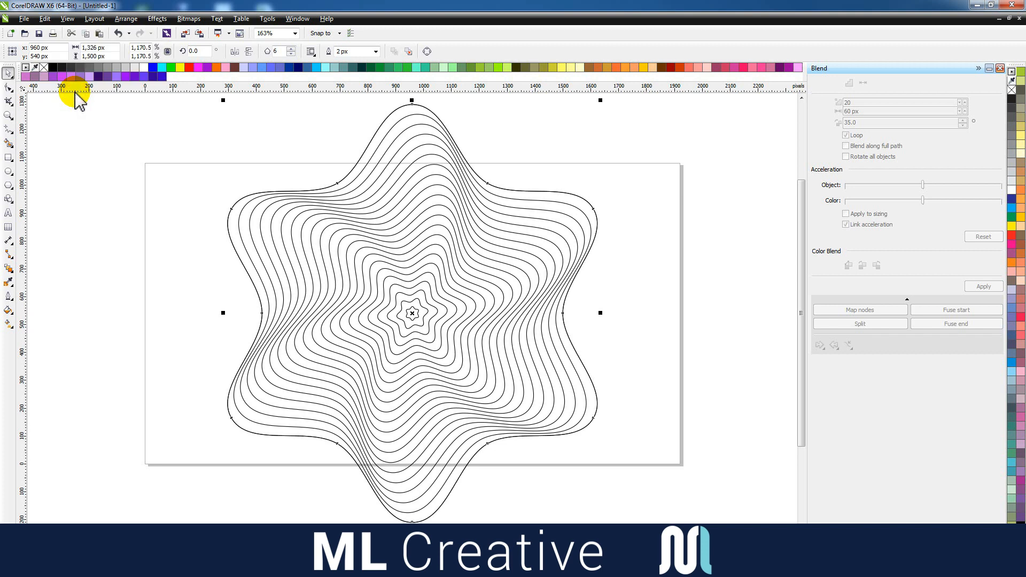
double_click(116, 55)
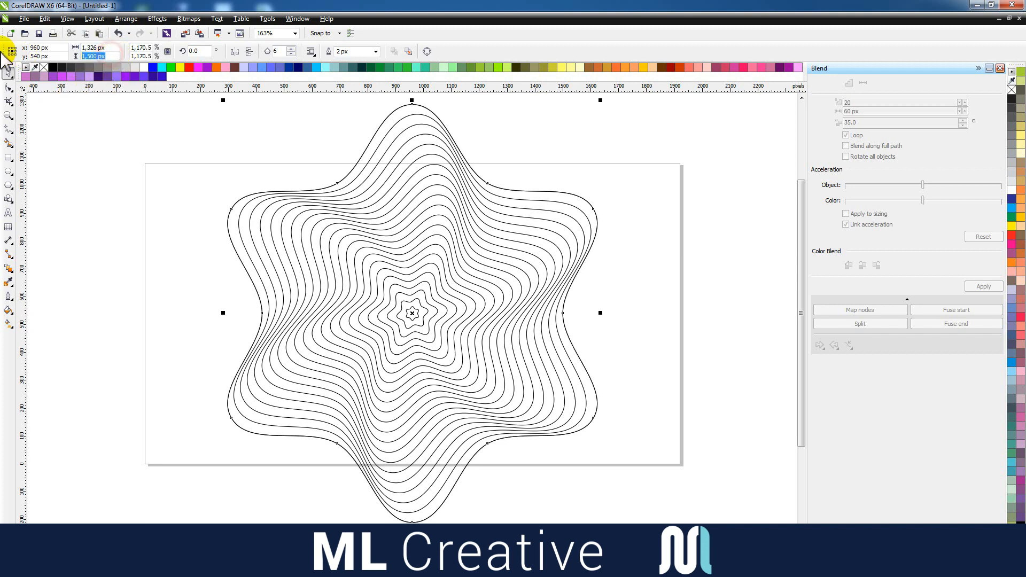
text(3)
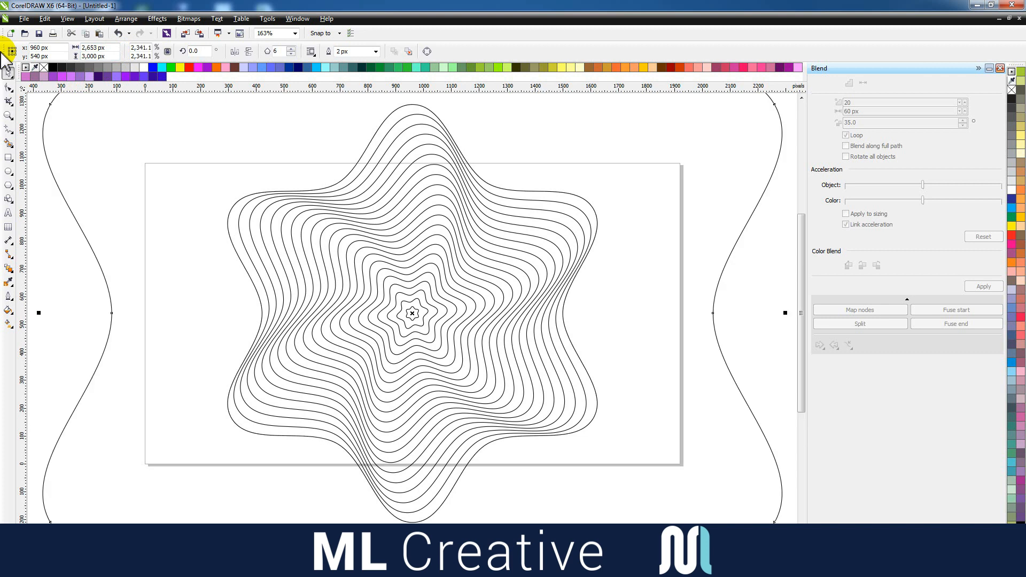
- Deselect the enlarged star and set the nudge distance to 40 px
click(48, 221)
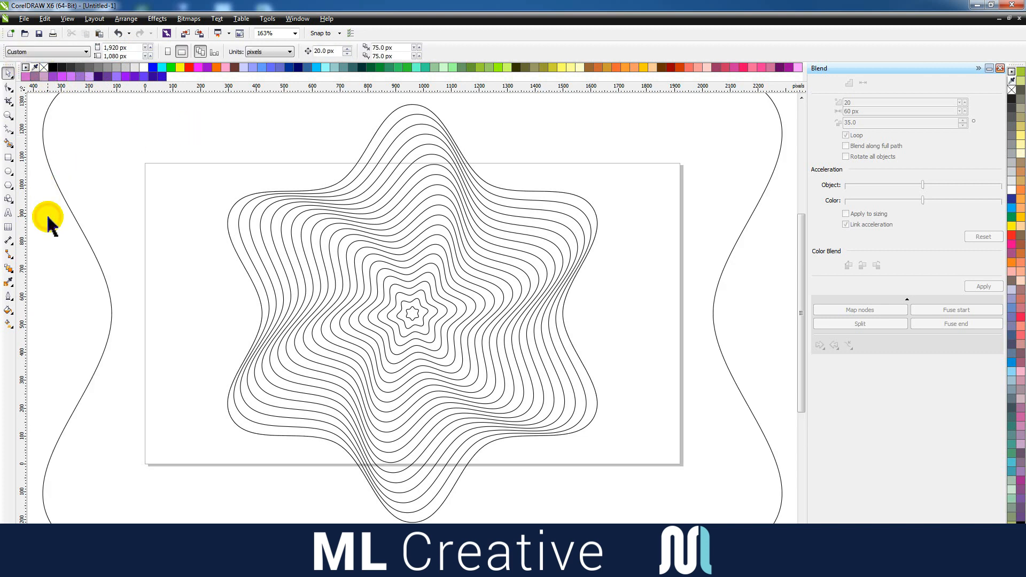
click(336, 51)
text(40)
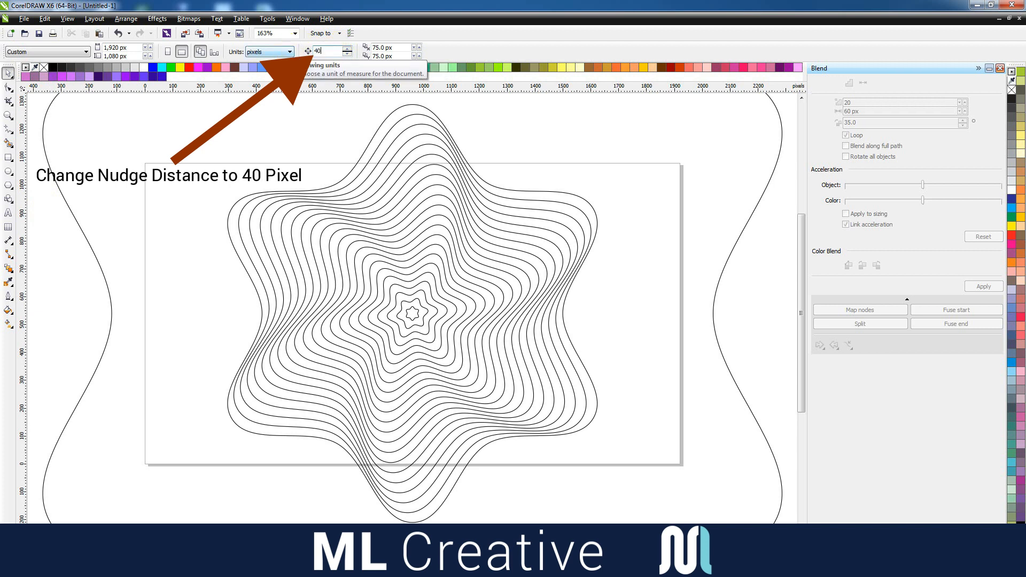
key(Return)
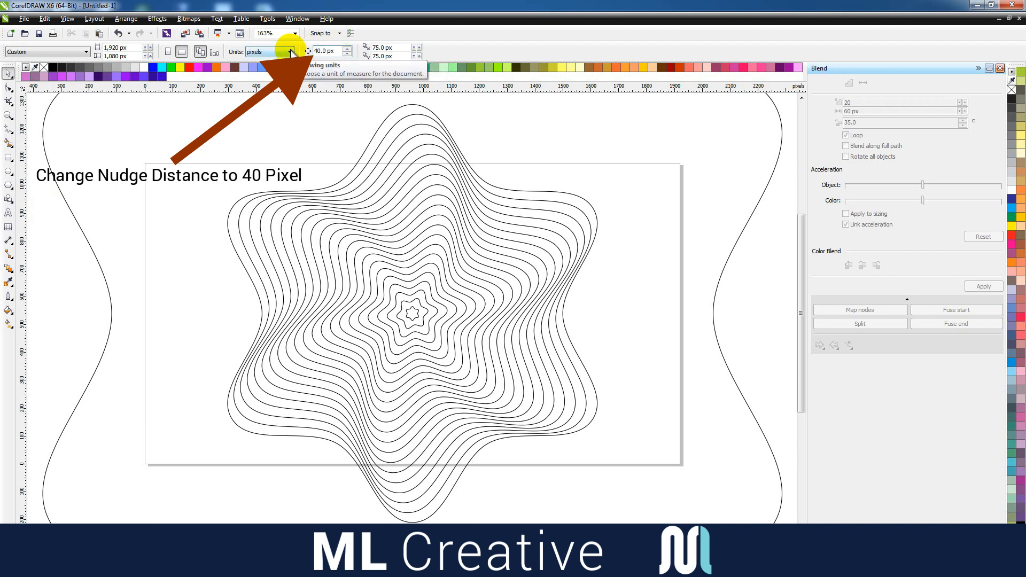
- Nudge the middle node on the enlarged star's left side one step to the right and deselect the star
click(8, 87)
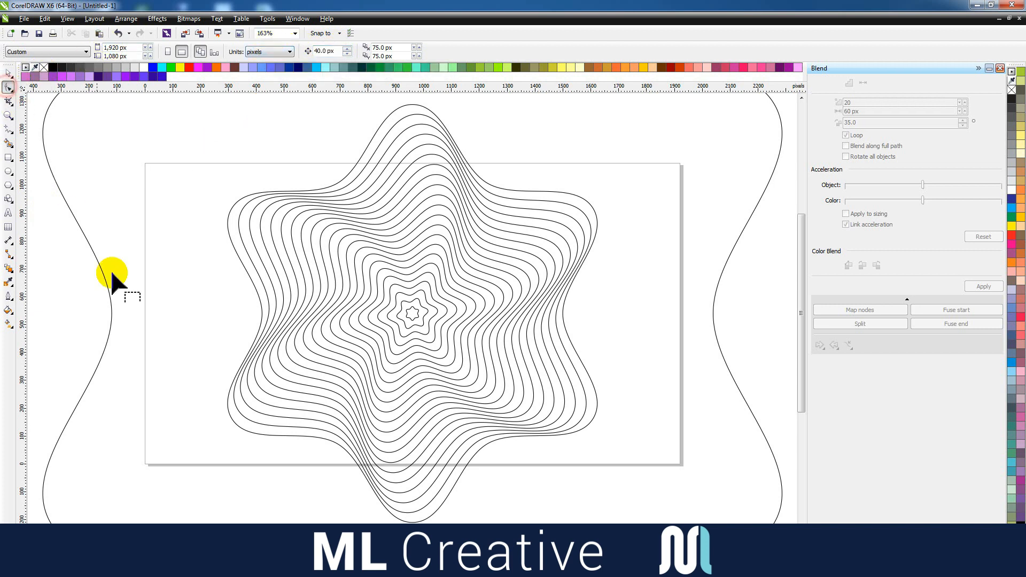
click(111, 309)
drag(75, 299, 131, 331)
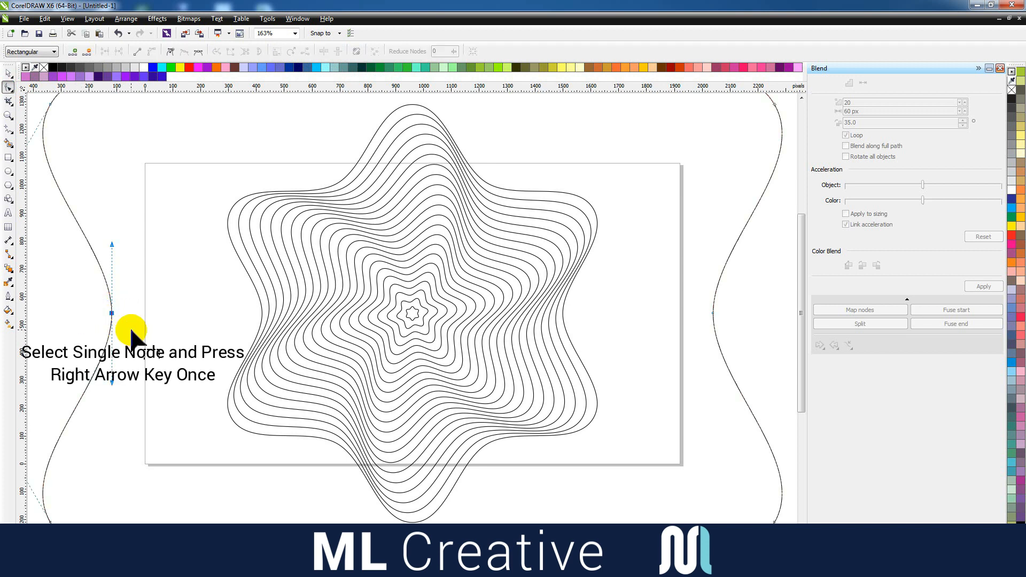
key(Right)
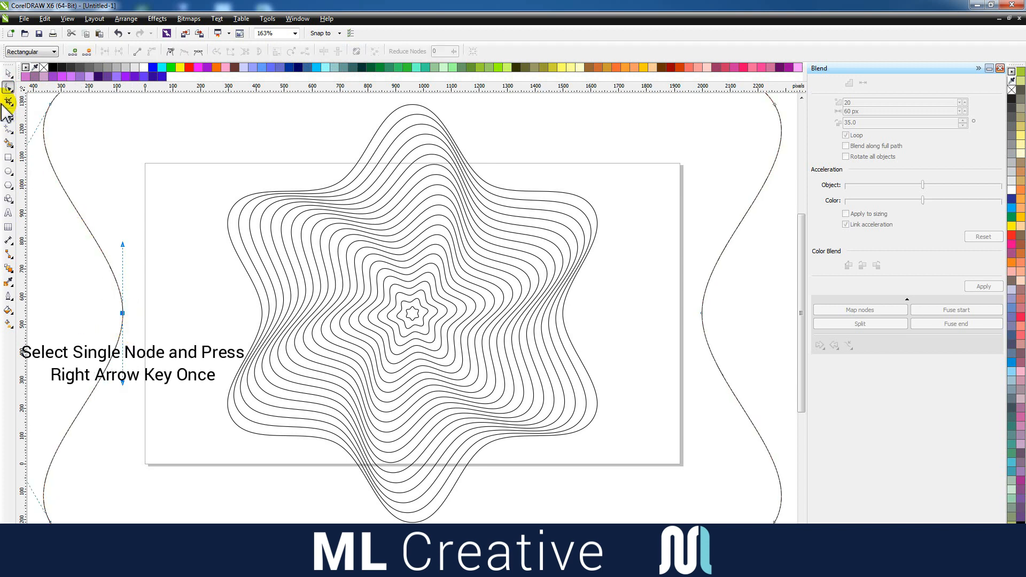
click(8, 73)
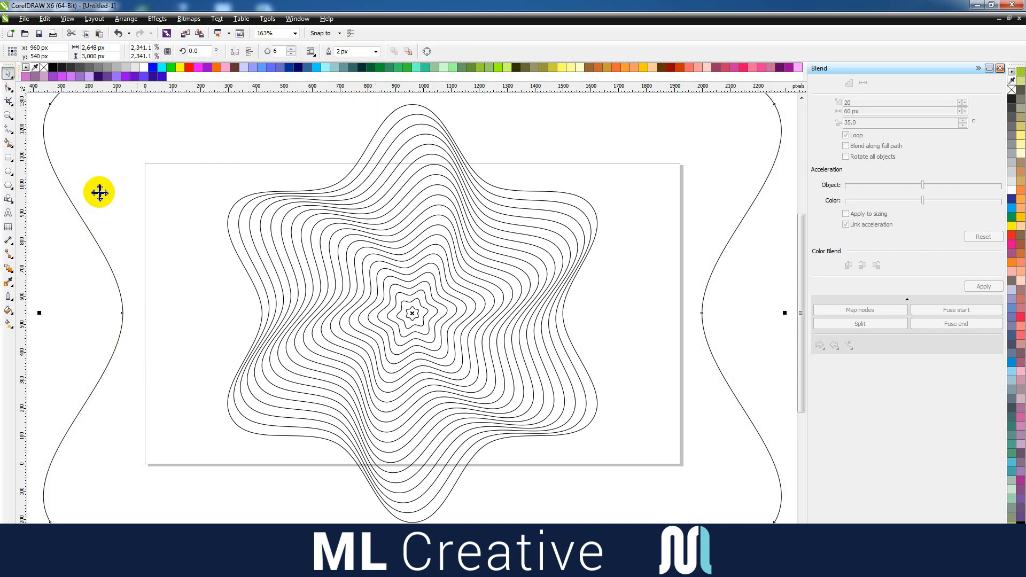
click(65, 262)
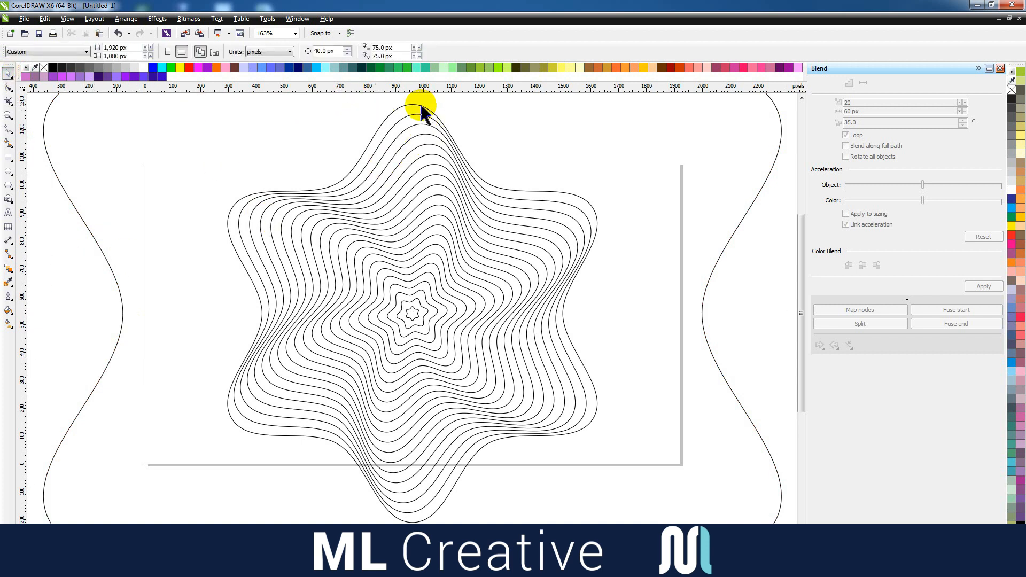
- Select the outermost star of the twisted pattern together with the enlarged star and blend them with 20 steps
click(56, 174)
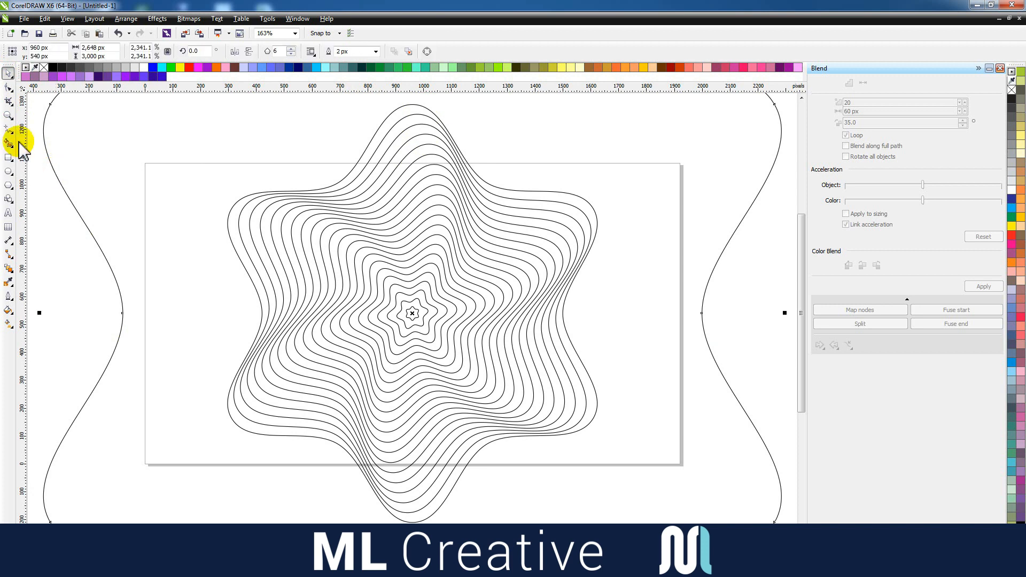
click(8, 115)
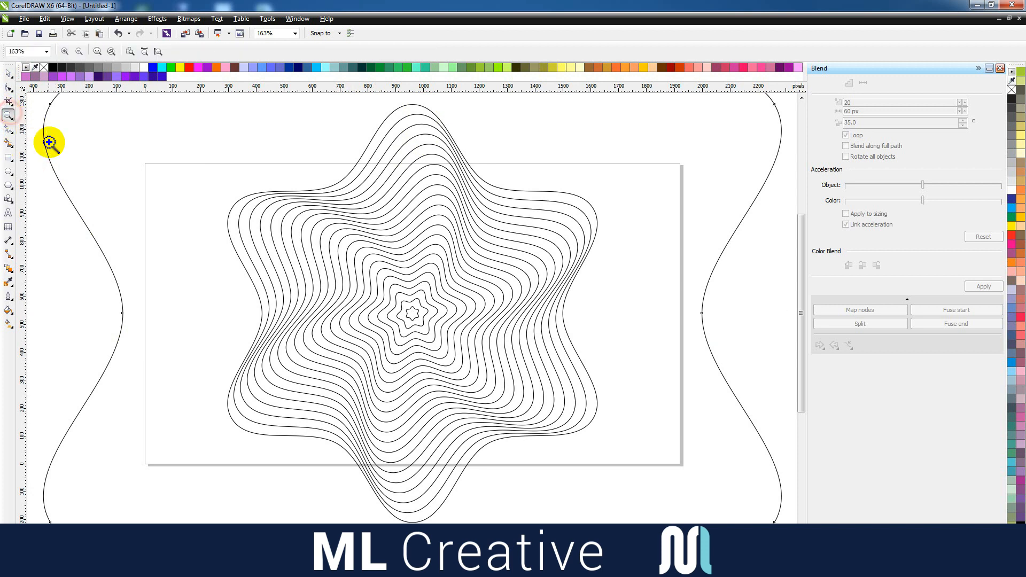
click(98, 52)
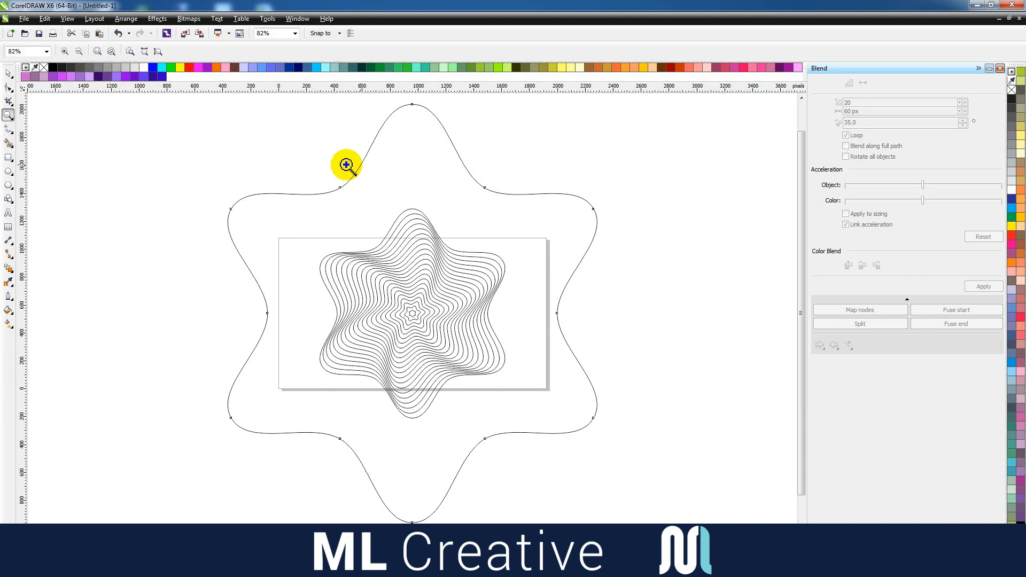
click(8, 73)
click(137, 119)
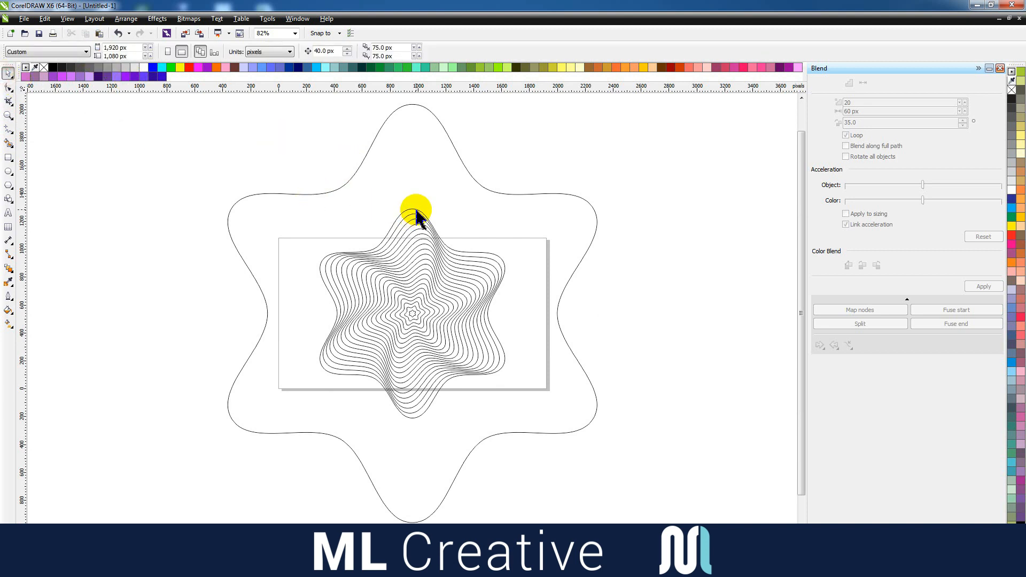
click(415, 210)
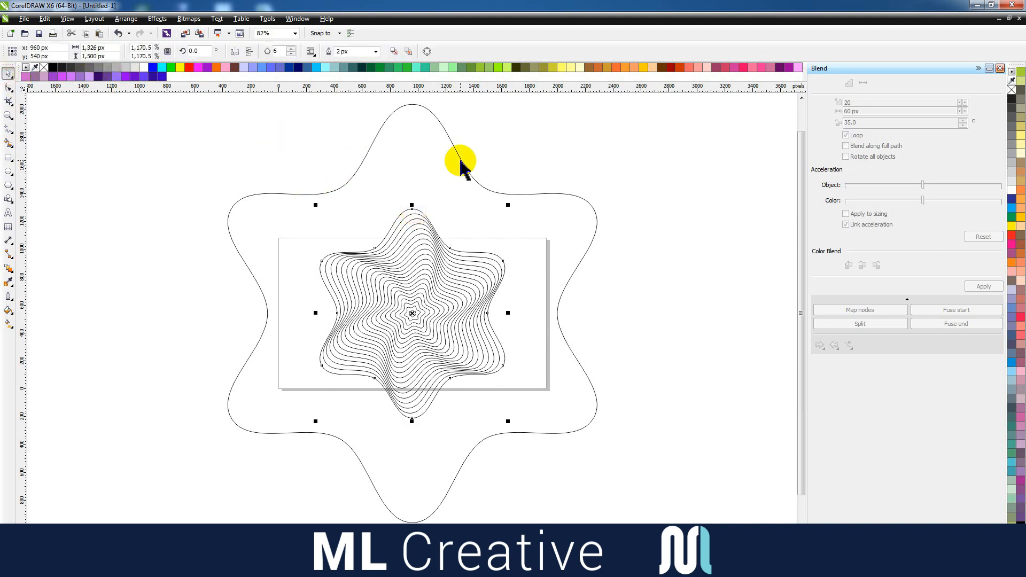
click(461, 163)
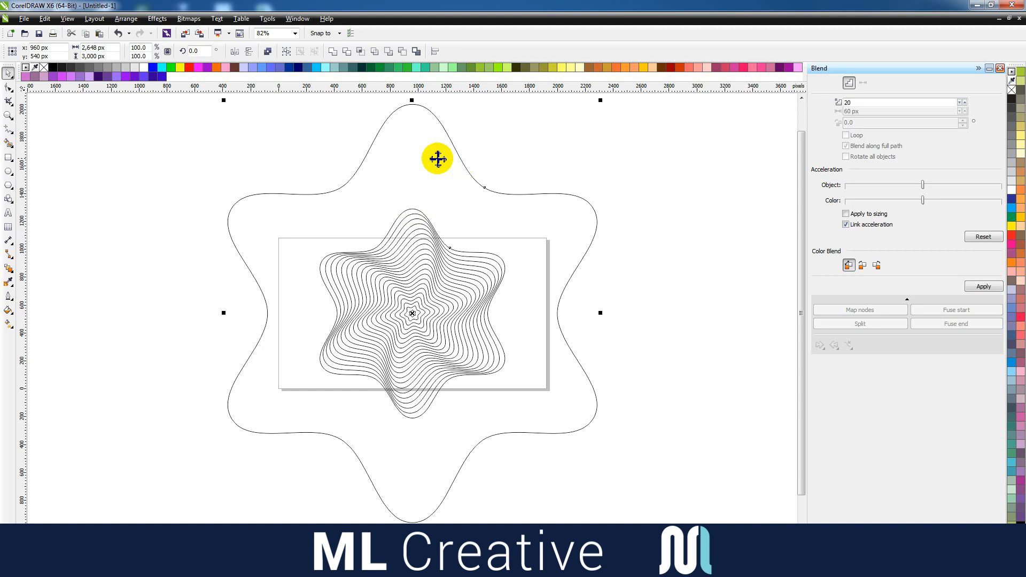
click(989, 287)
click(989, 287)
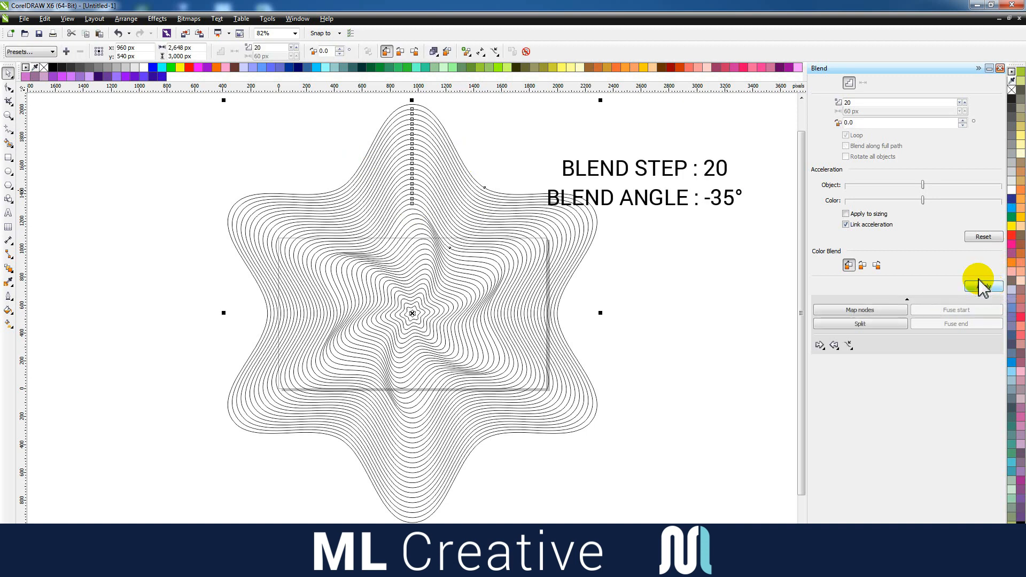
- Set the rotation angle of the outer blend to -35 degrees
double_click(862, 122)
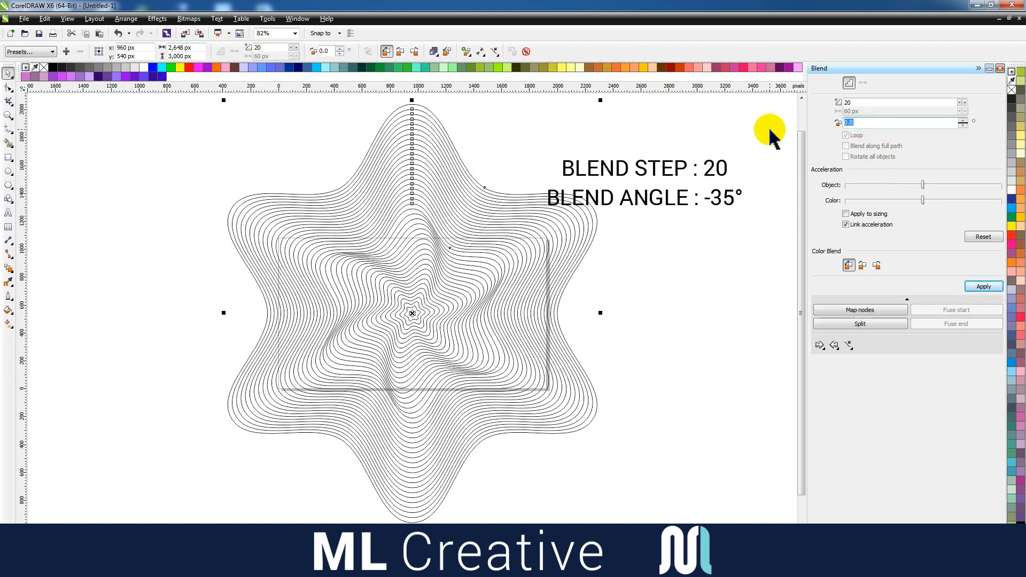
text(-3)
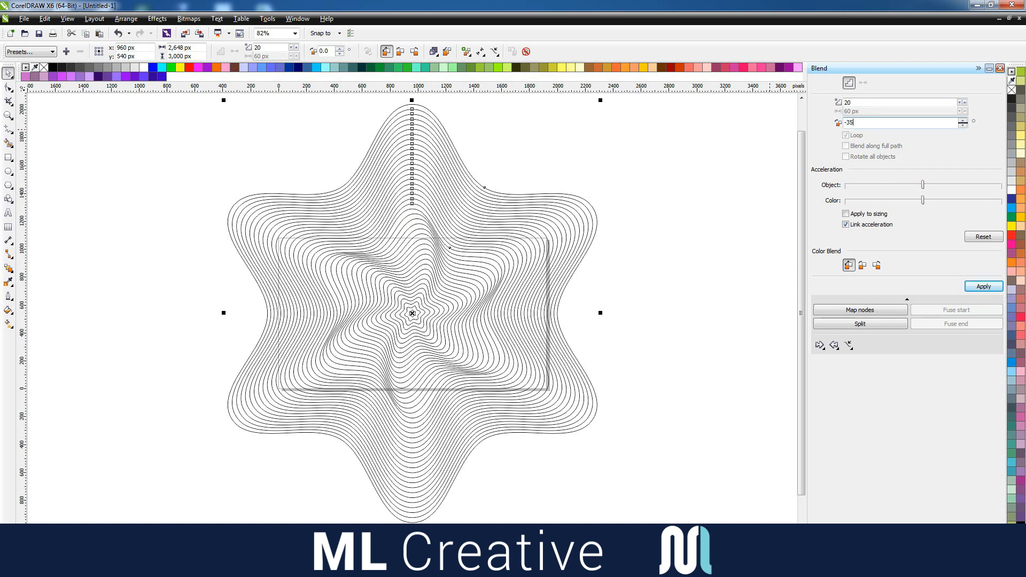
text(5)
click(982, 287)
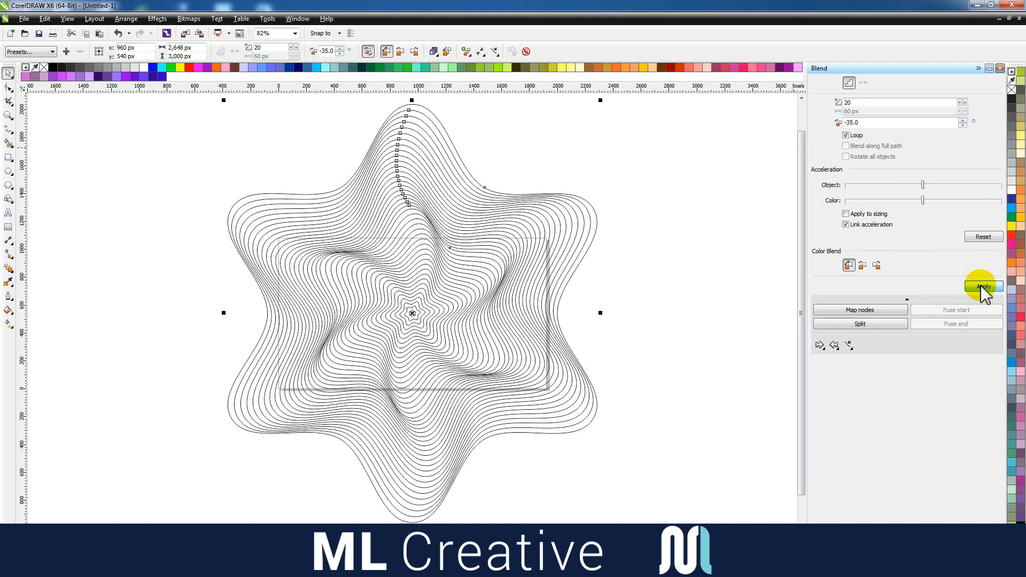
- Break the outer blend group apart and ungroup all of its stars
click(125, 19)
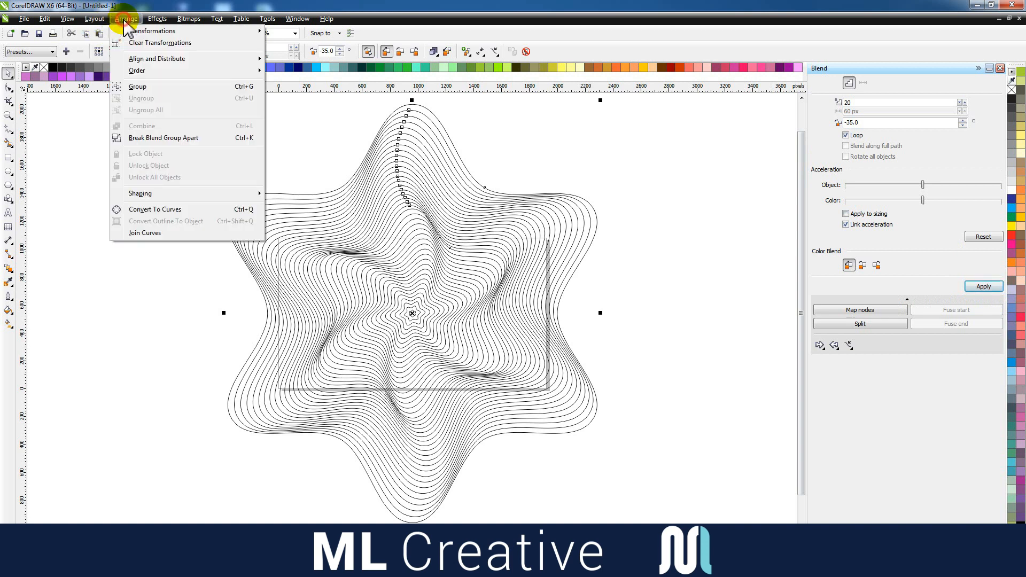
click(160, 139)
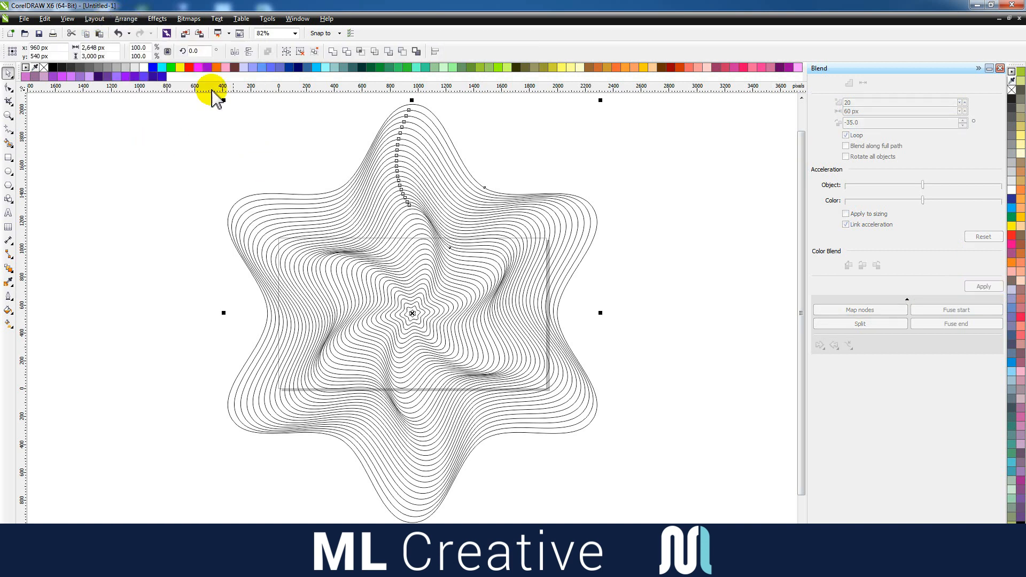
click(126, 19)
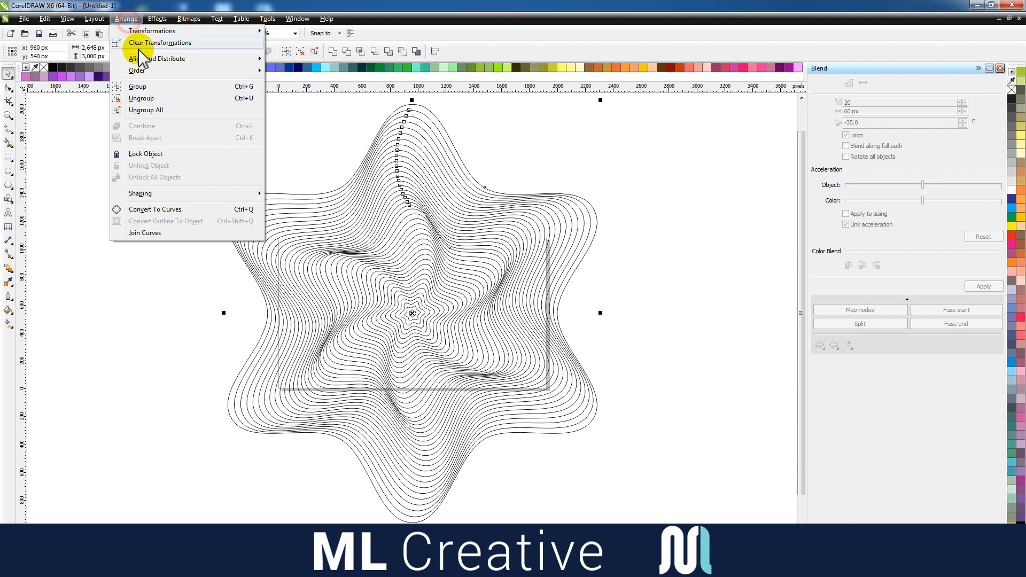
click(160, 111)
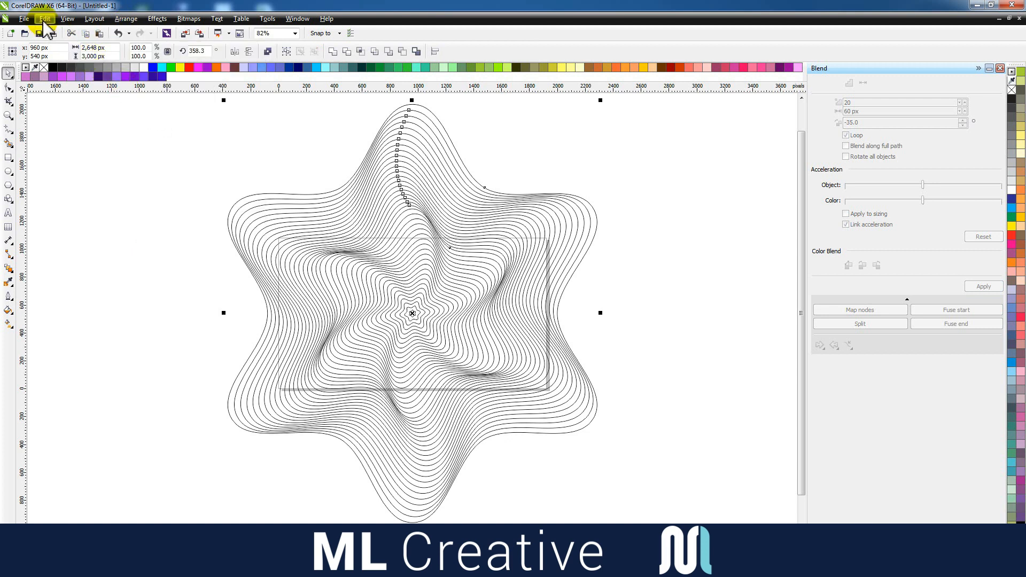
- Select all objects in the drawing
click(44, 19)
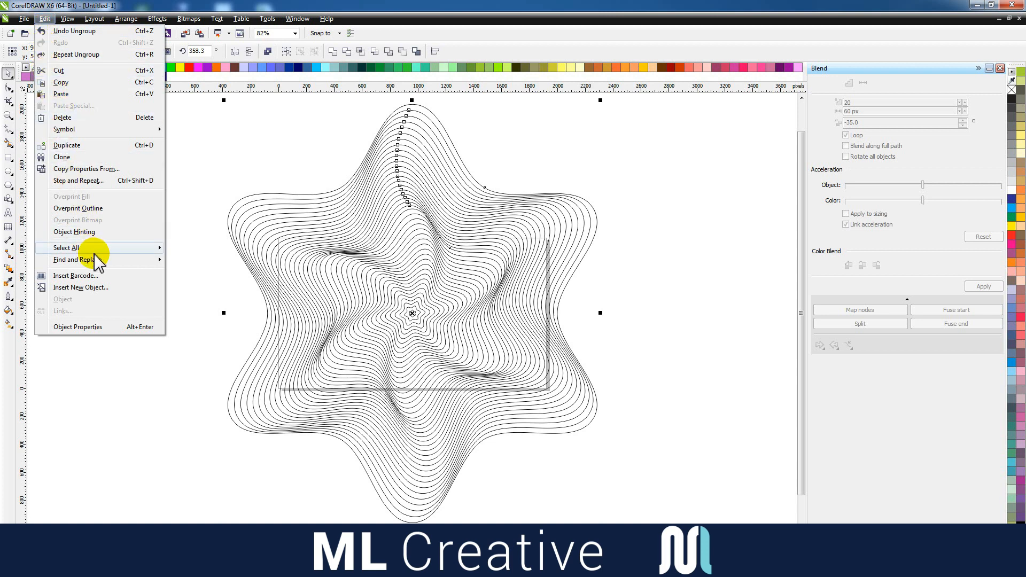
mouse_move(97, 251)
click(188, 249)
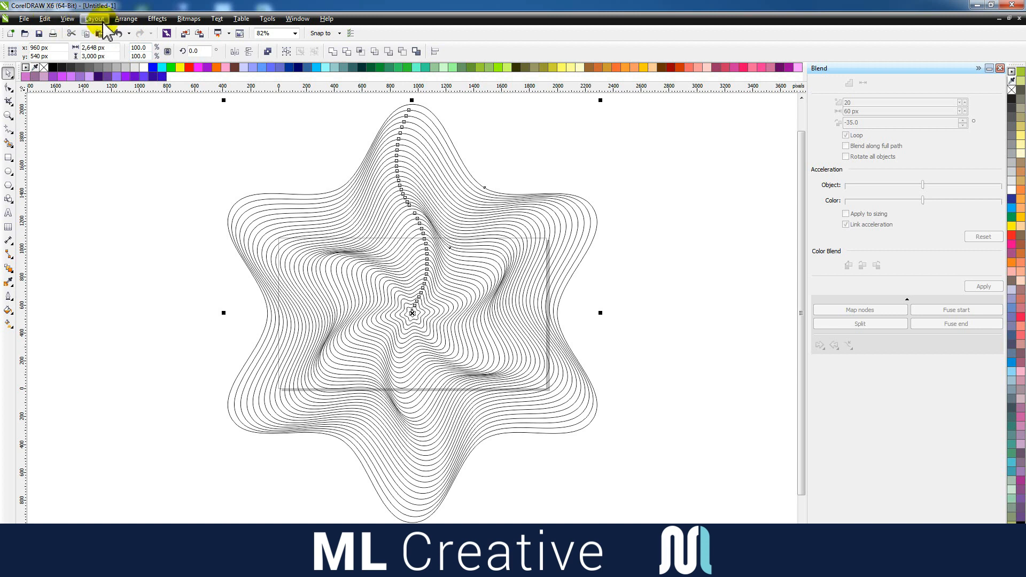
- Combine all the selected star curves into one object, fill it with black and remove its outline
click(123, 20)
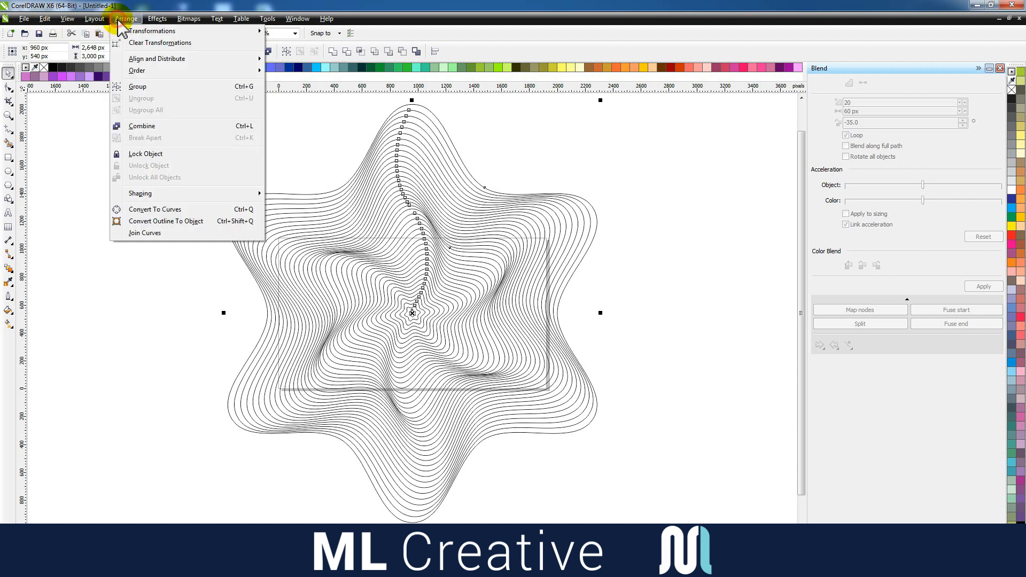
click(148, 128)
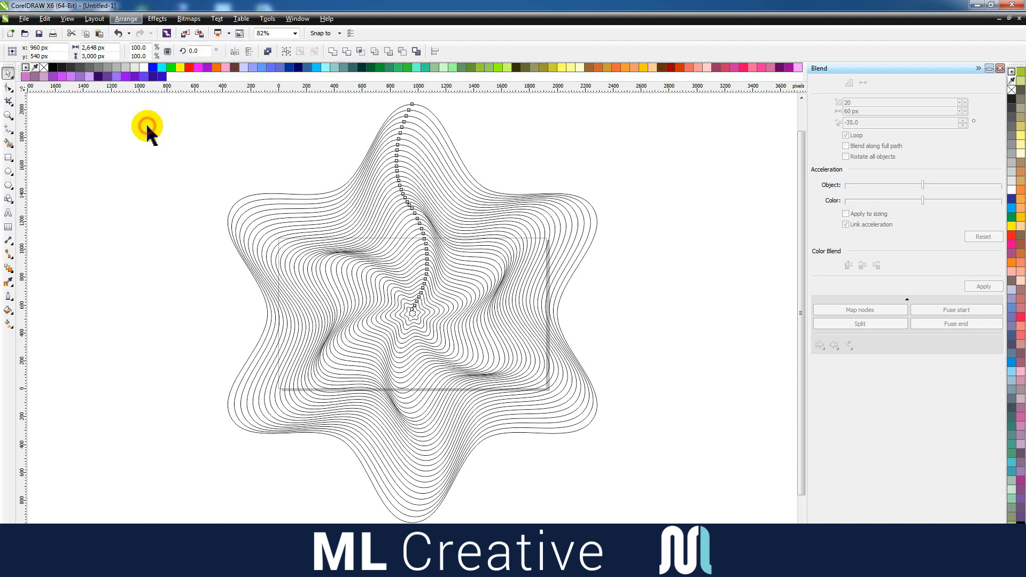
click(54, 68)
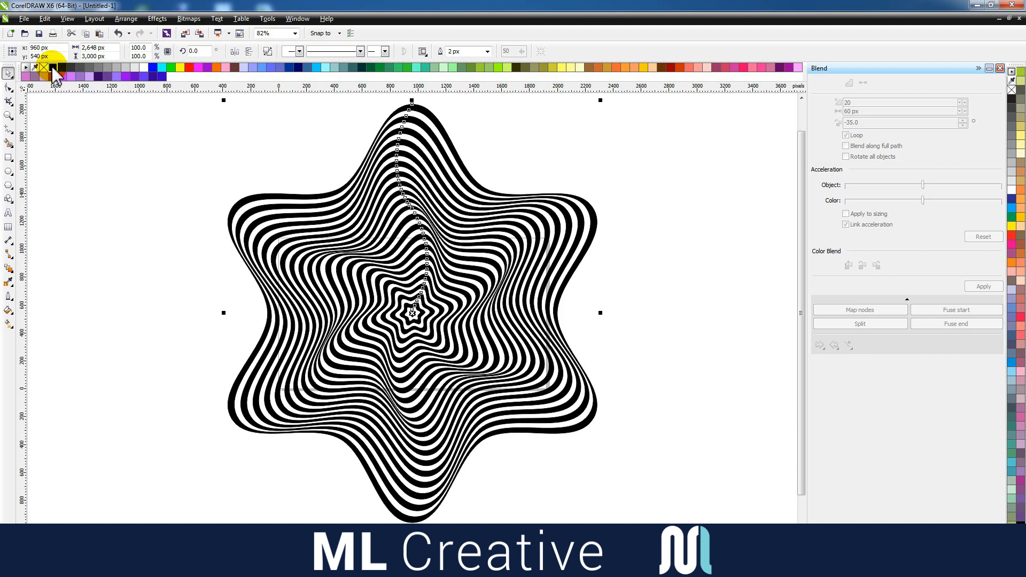
right_click(44, 68)
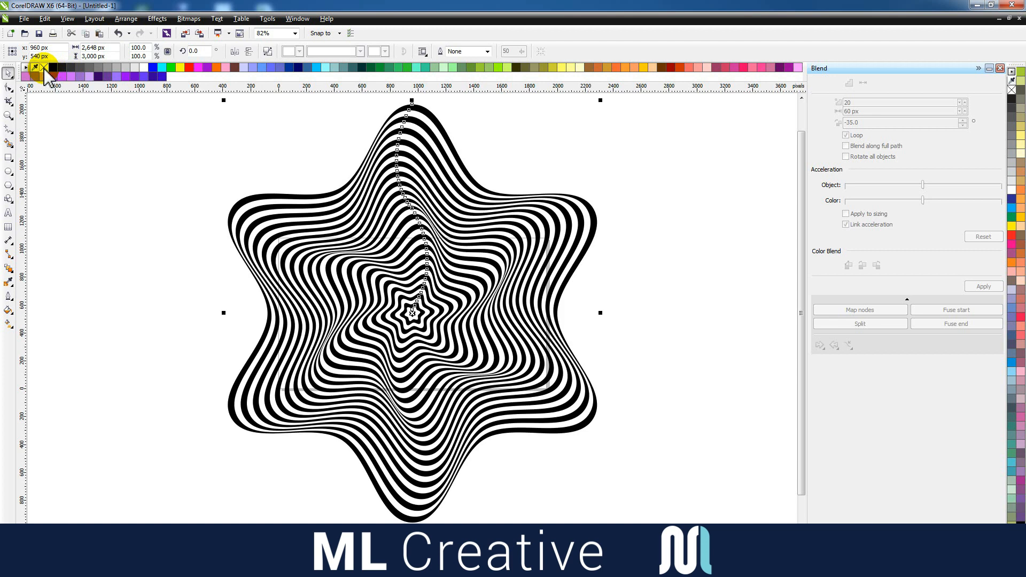
- Draw a rectangle over the upper-left part of the pattern and set its size to 1920 by 1080 px
click(9, 157)
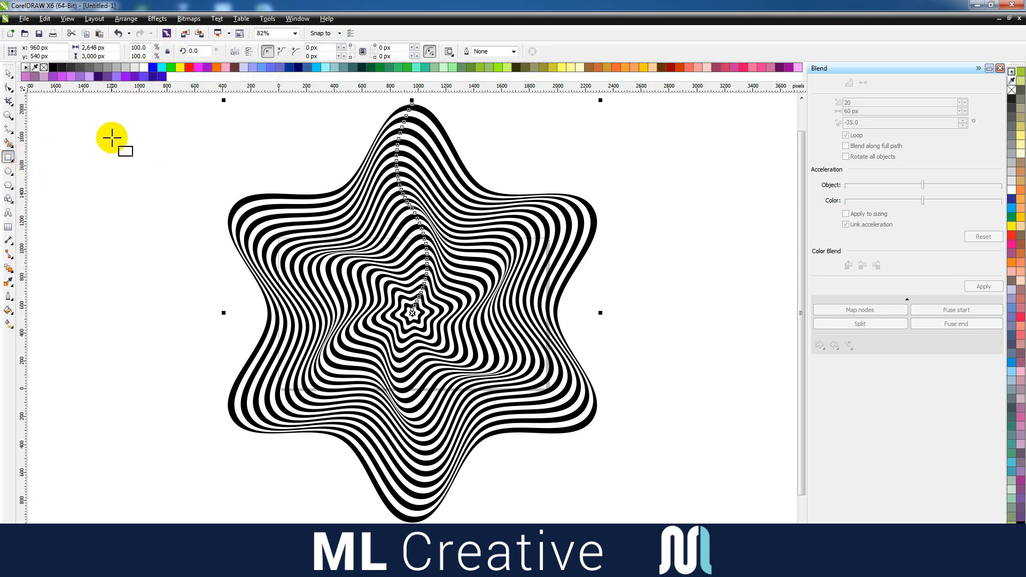
drag(112, 138, 345, 284)
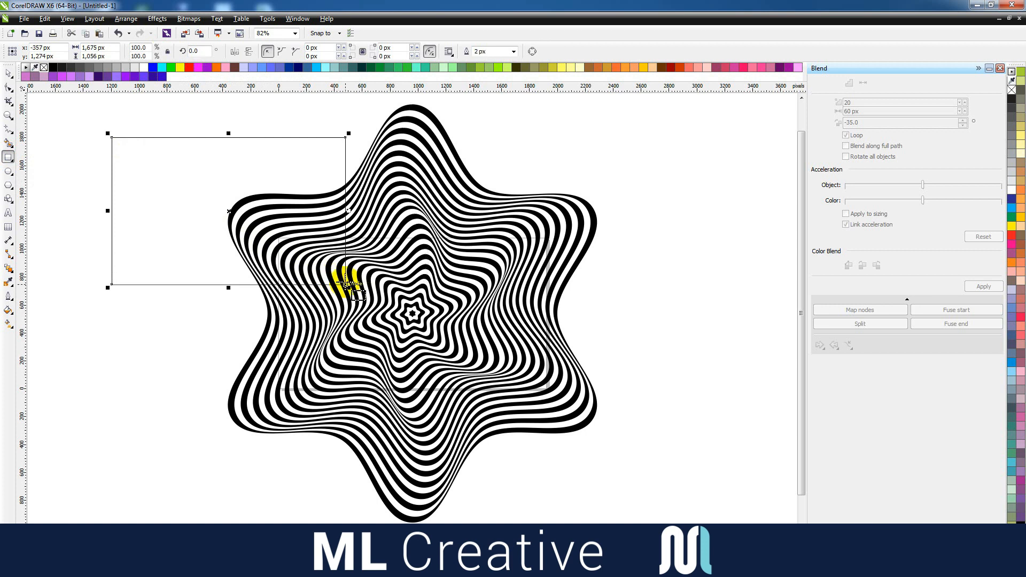
click(109, 49)
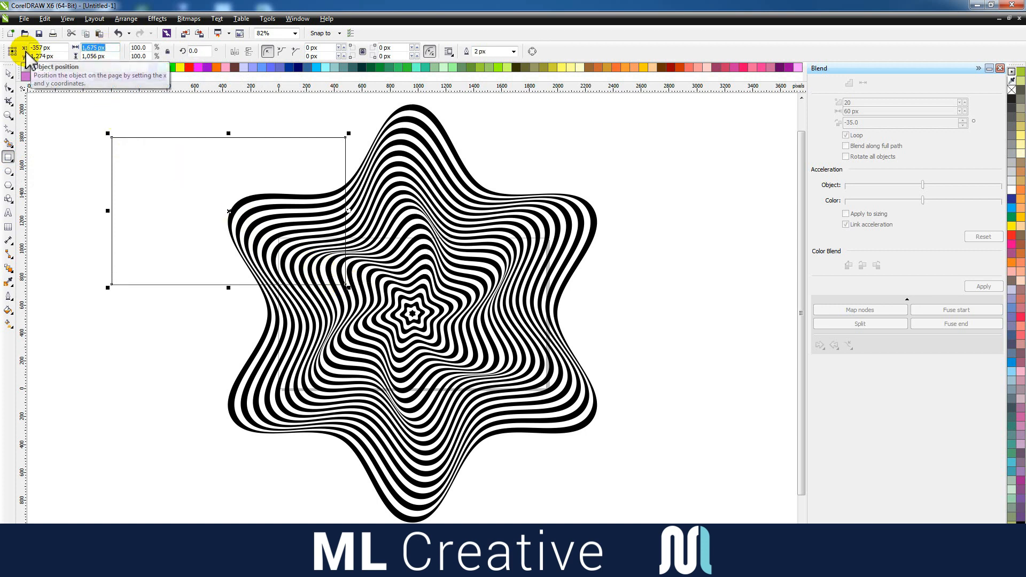
text(1080)
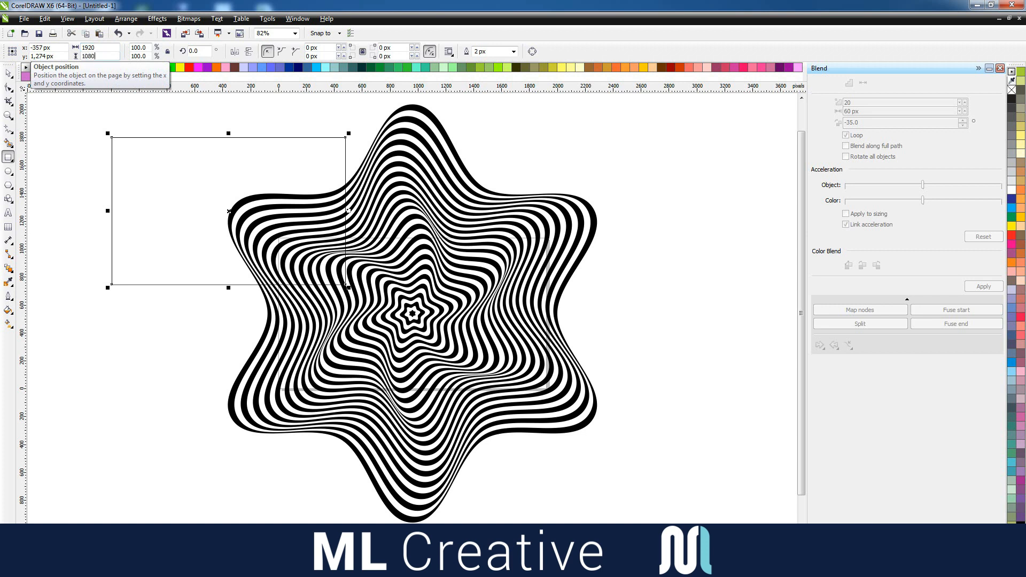
click(25, 52)
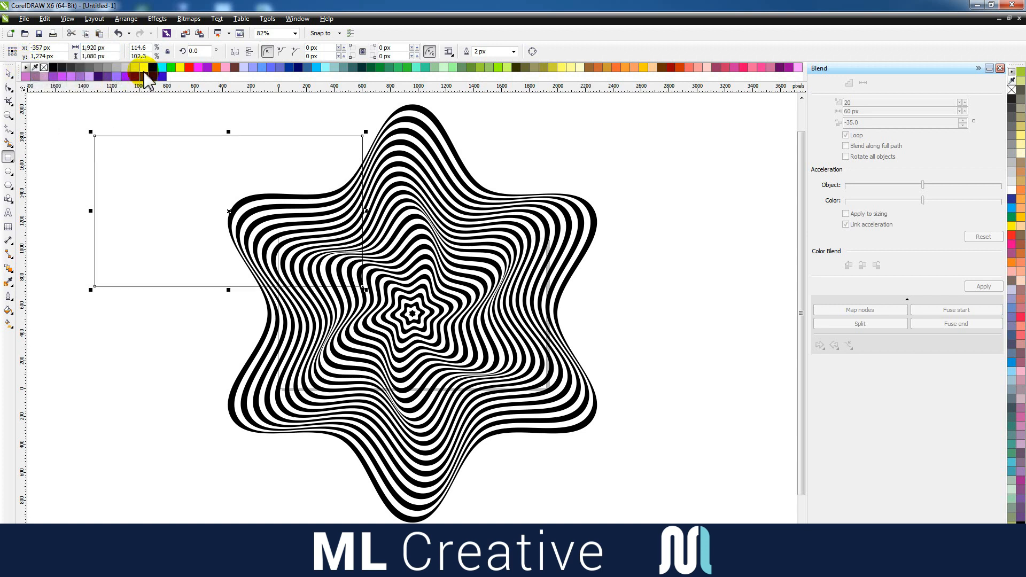
- Fill the rectangle with white, remove its outline and center it to the page
click(144, 67)
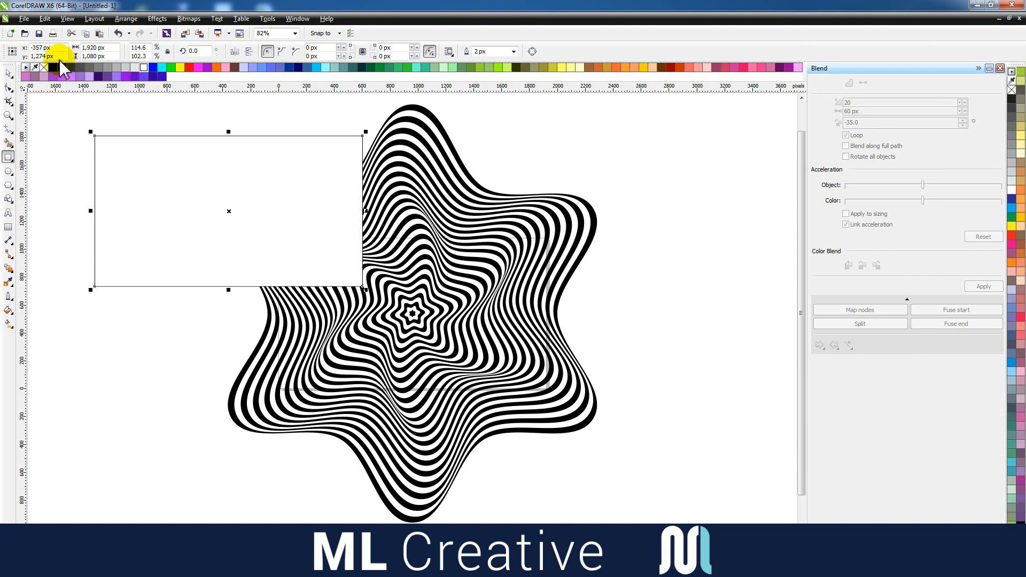
right_click(44, 68)
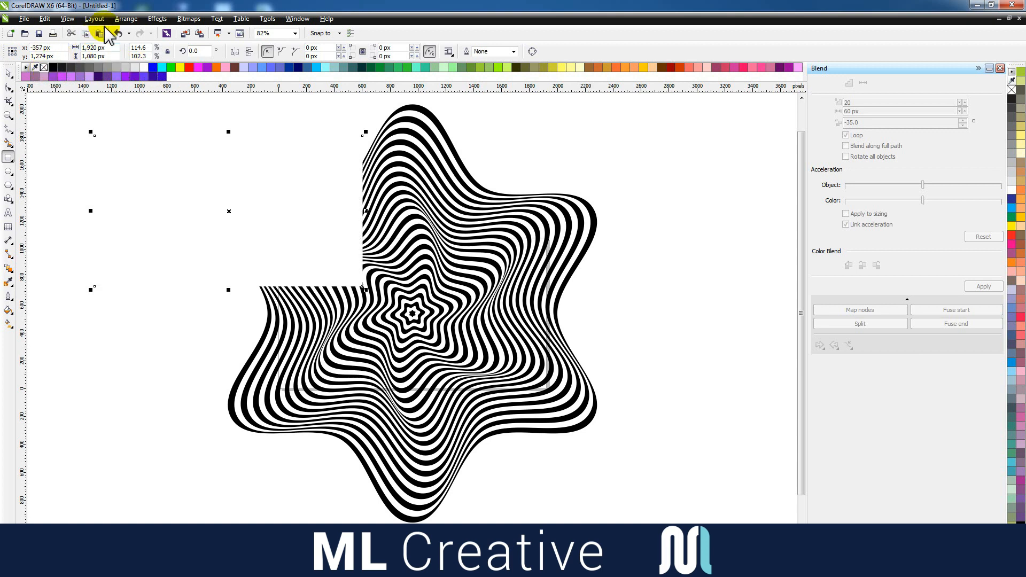
click(127, 19)
mouse_move(235, 61)
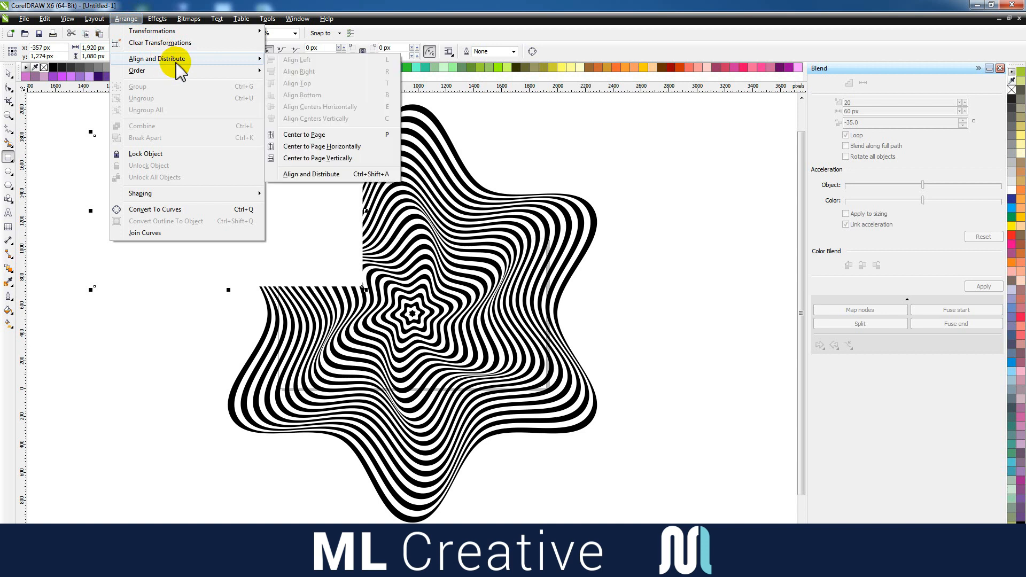
click(388, 135)
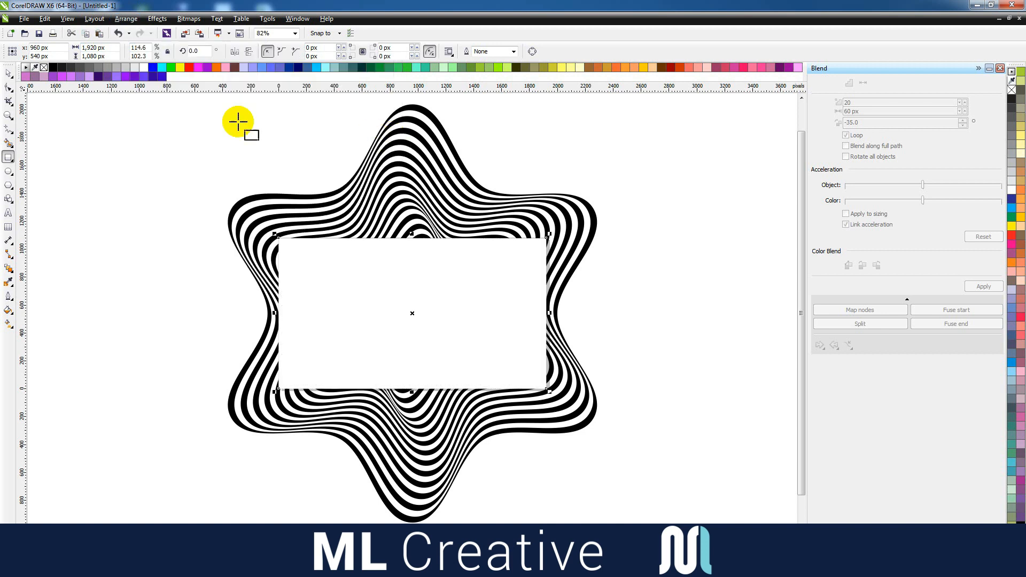
- Close the blend settings and PowerClip the black striped star pattern inside the white rectangle
click(8, 75)
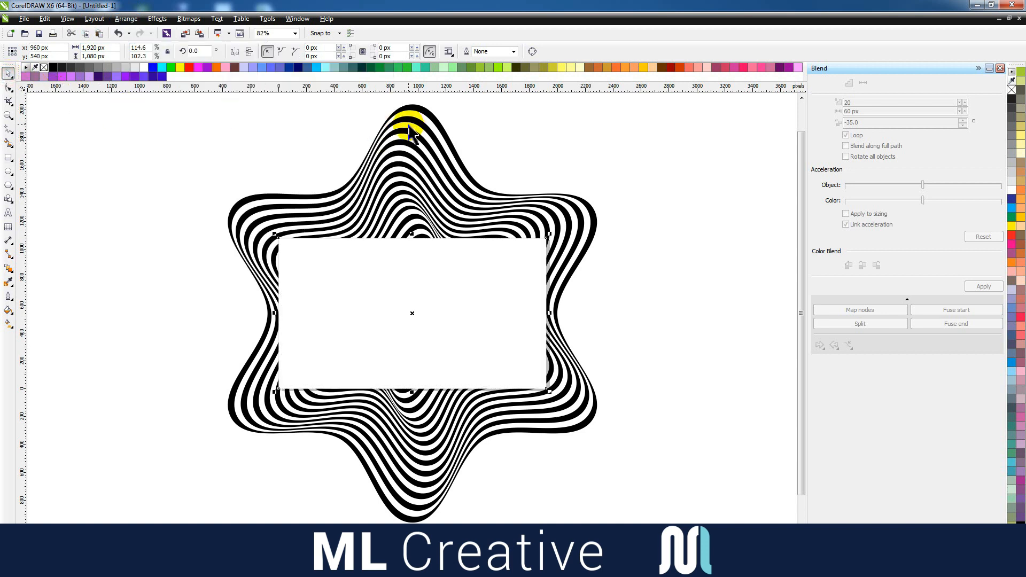
click(1000, 69)
click(522, 97)
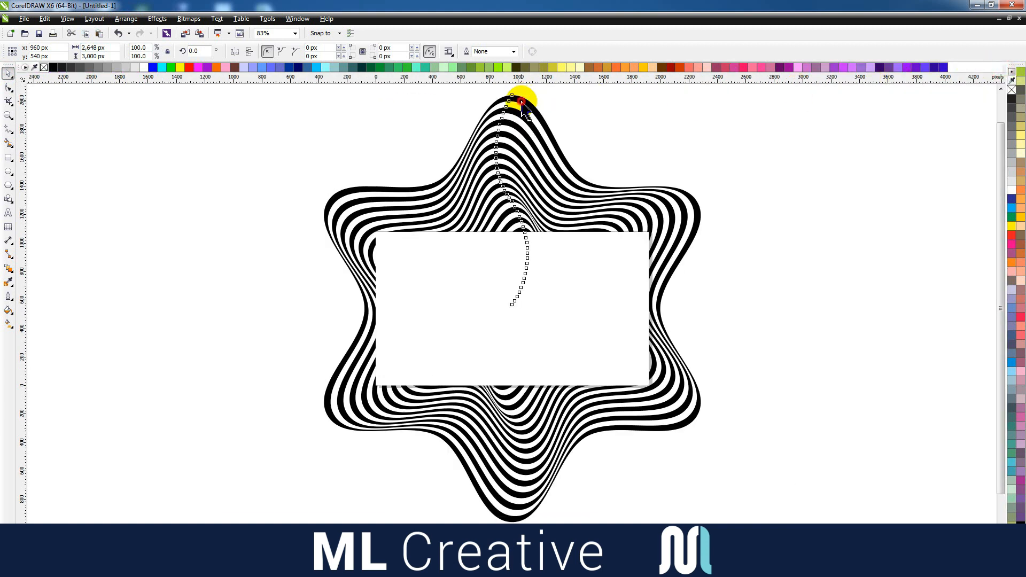
click(159, 21)
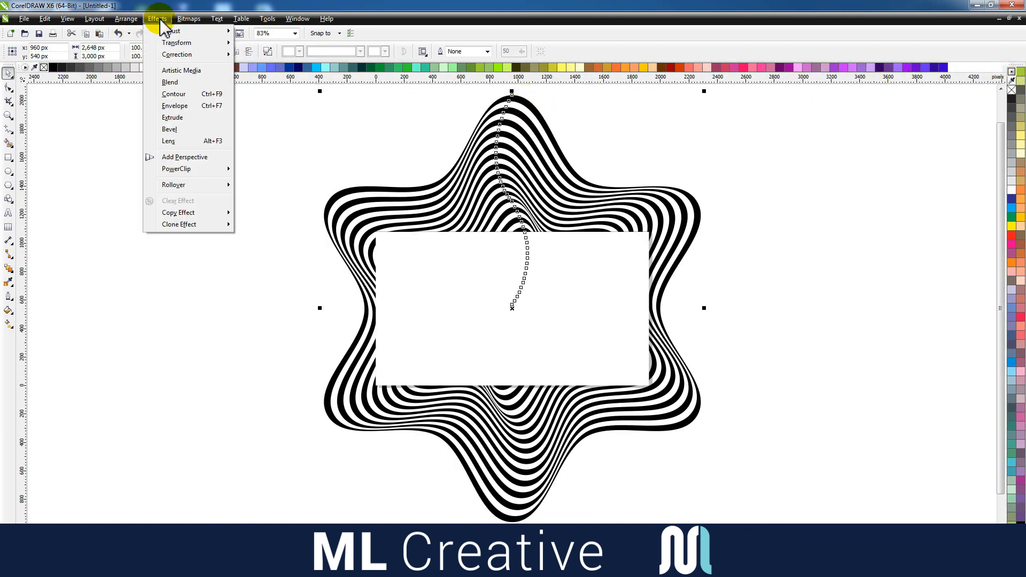
mouse_move(201, 168)
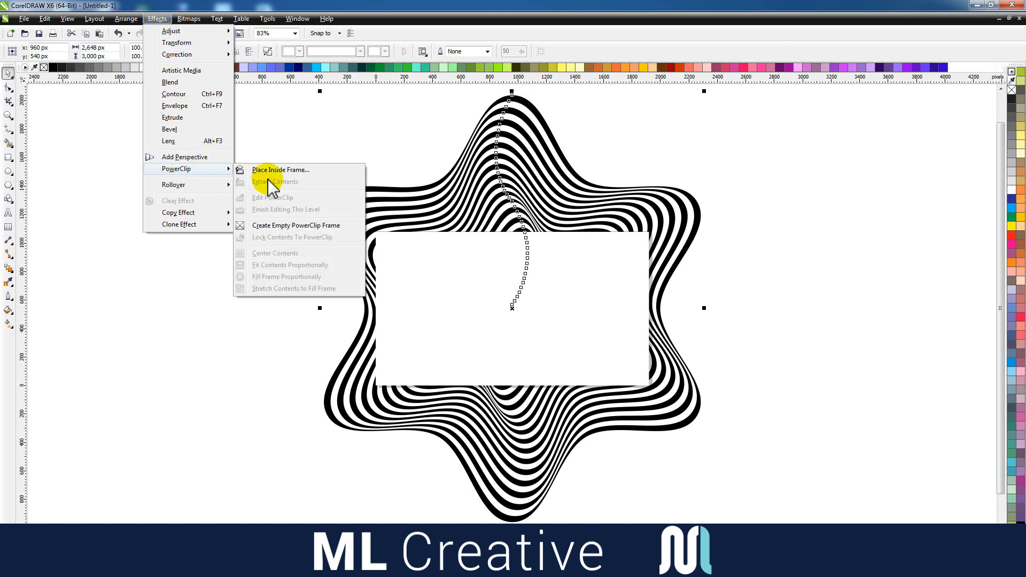
click(280, 170)
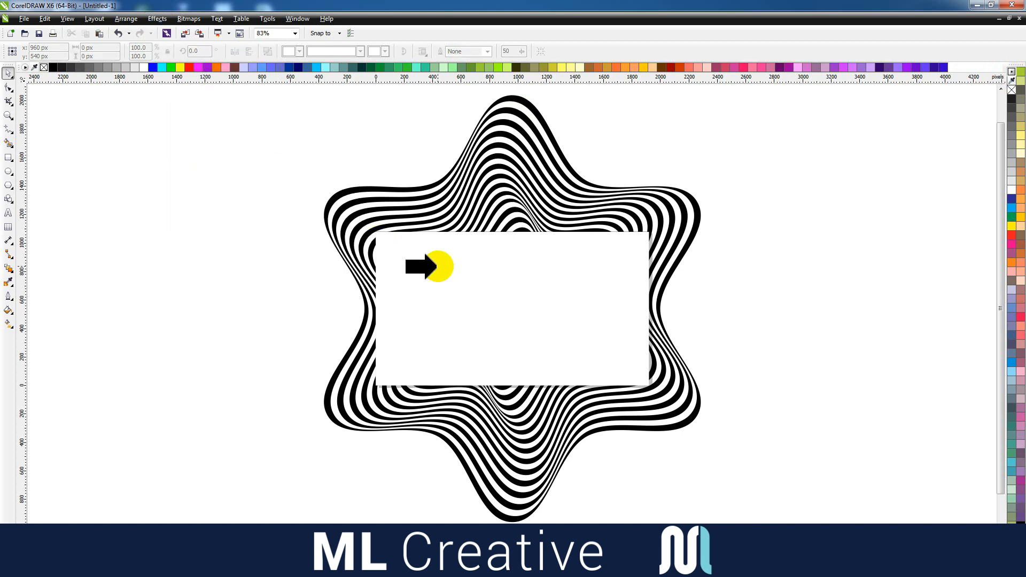
click(437, 265)
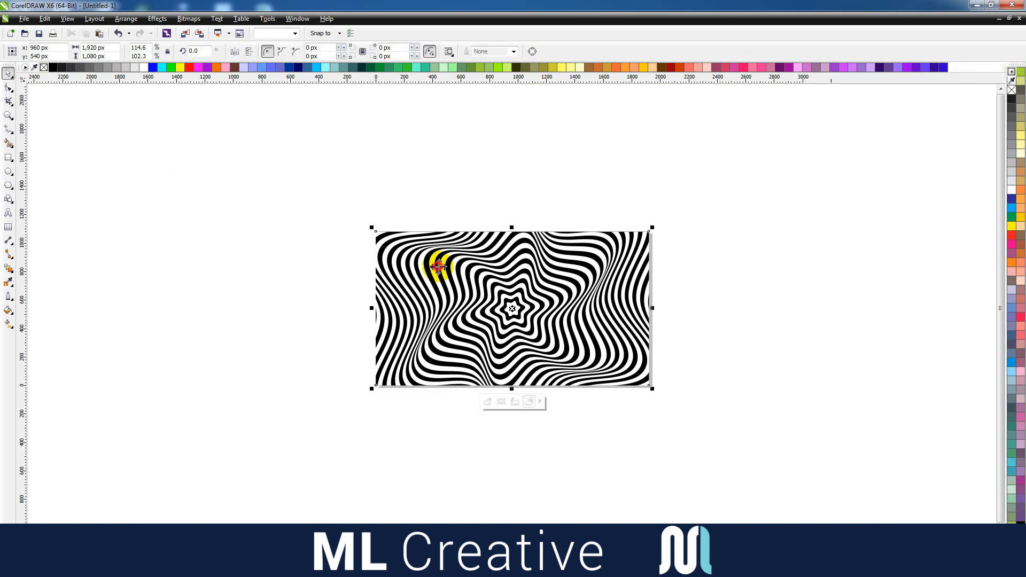
click(458, 207)
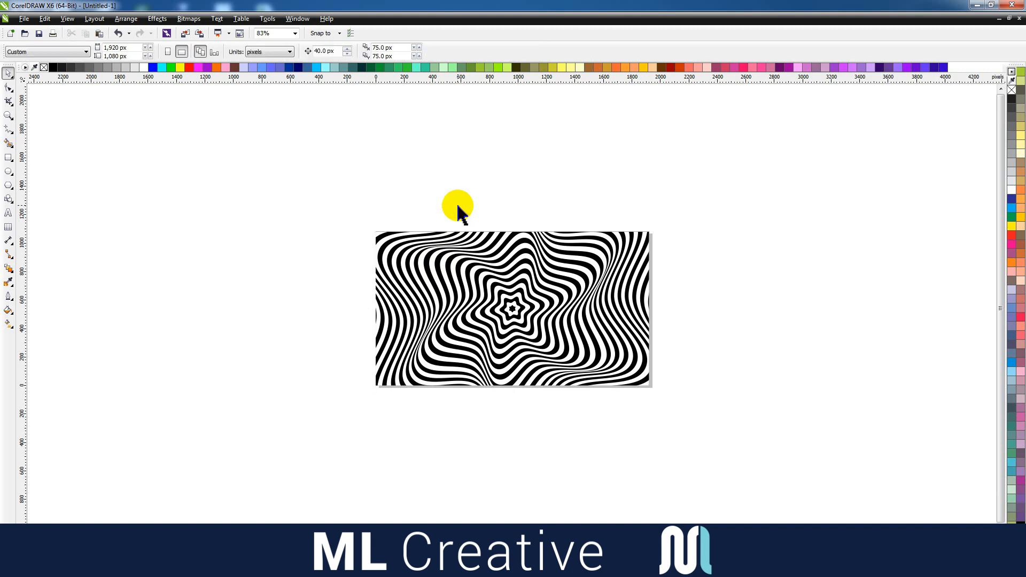
click(8, 115)
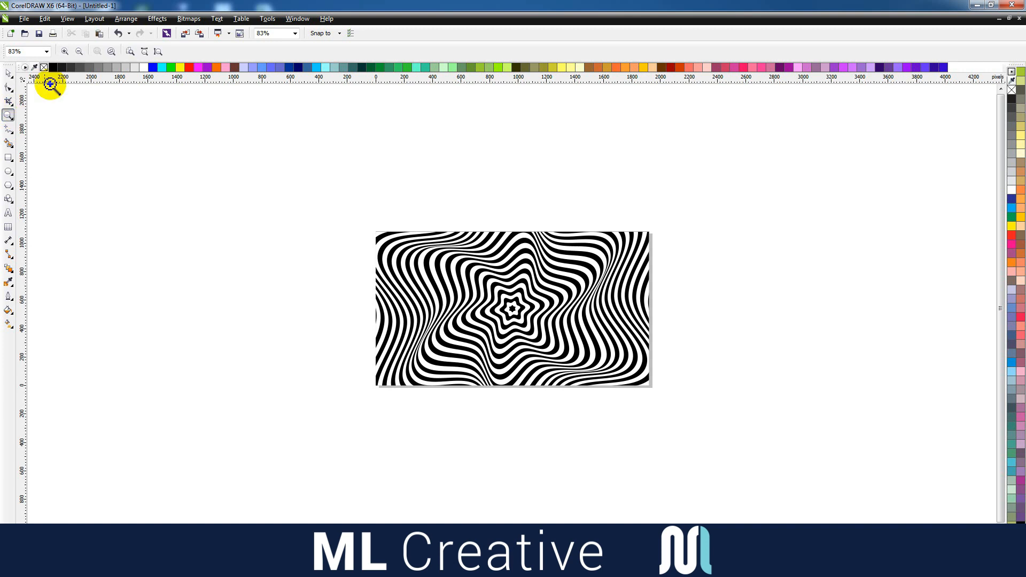
click(111, 52)
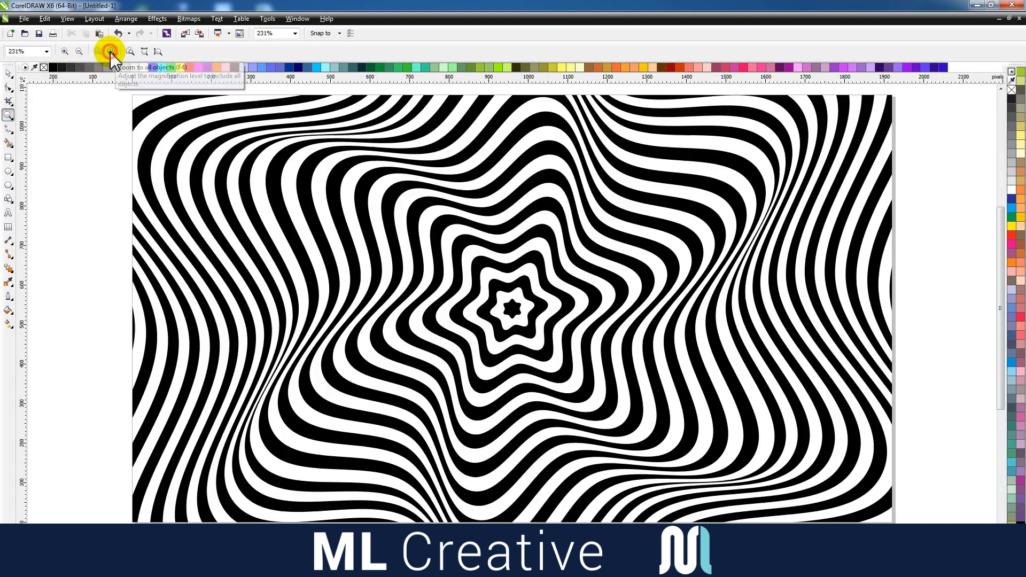
click(8, 74)
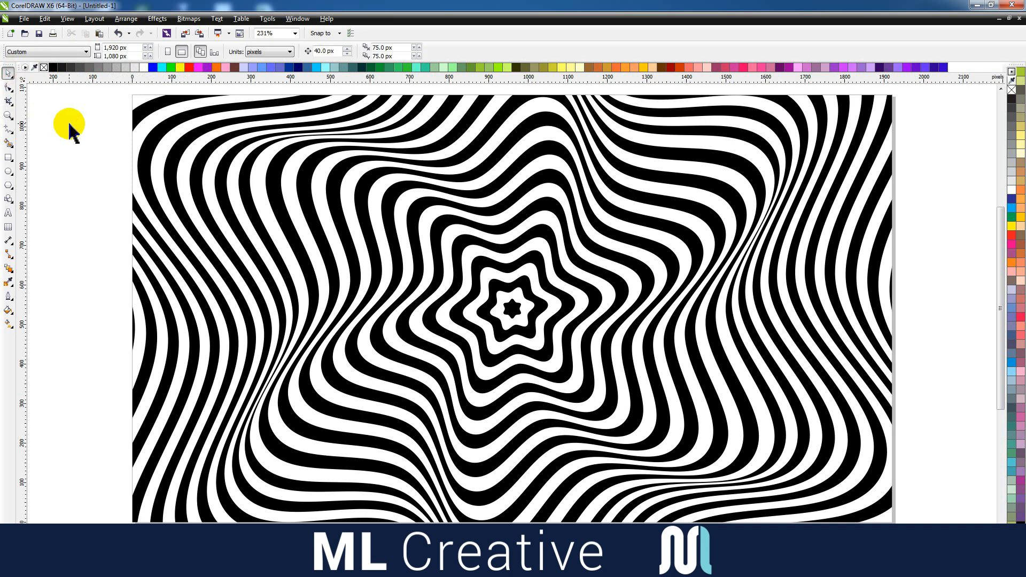